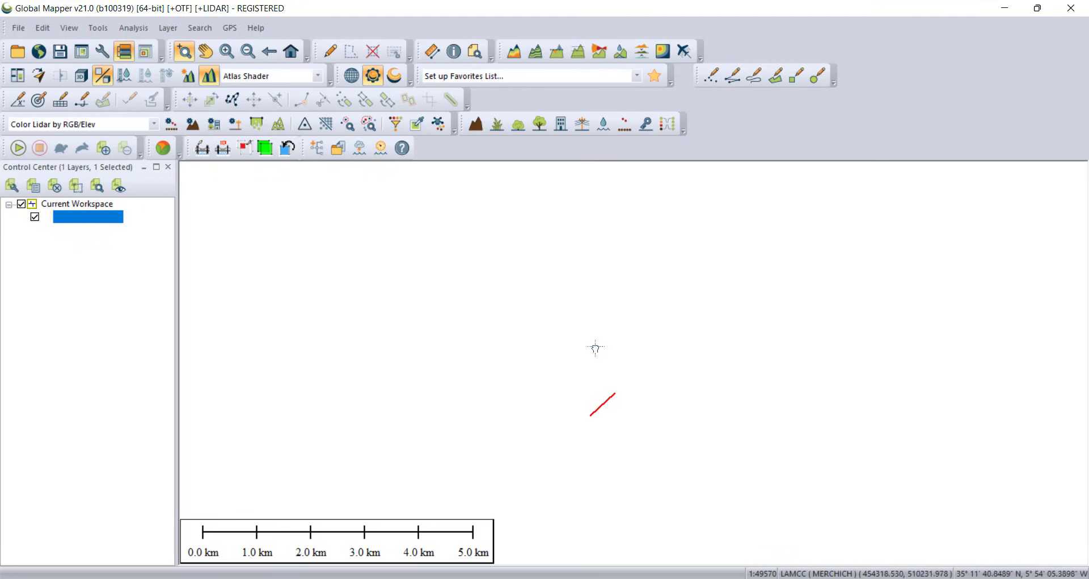
# Step: Load the SRTM Worldwide Elevation Data online source for the current screen bounds
pyautogui.moveTo(596, 348); pyautogui.dragTo(632, 435)
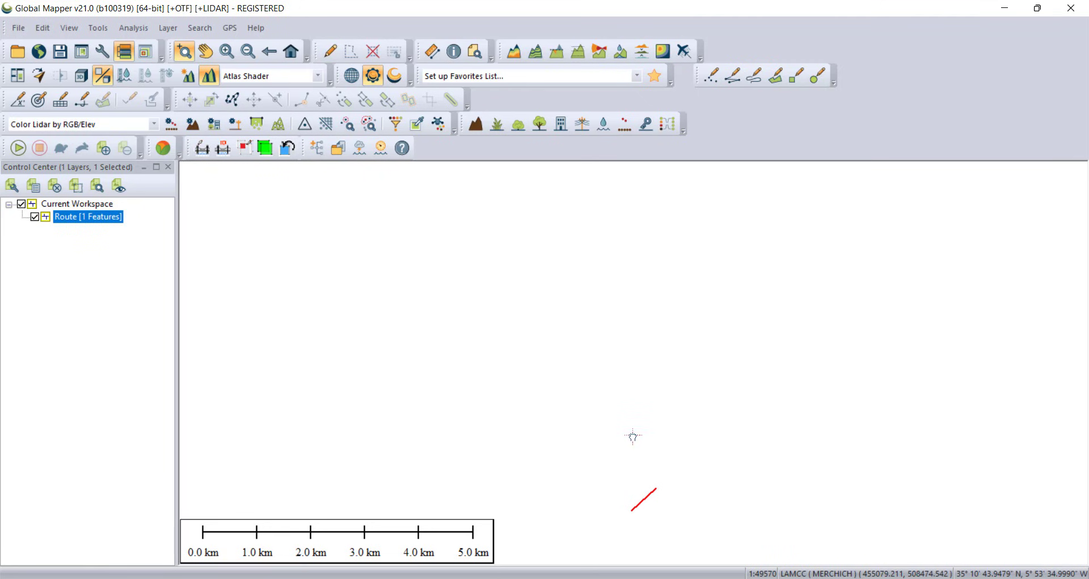
pyautogui.click(39, 51)
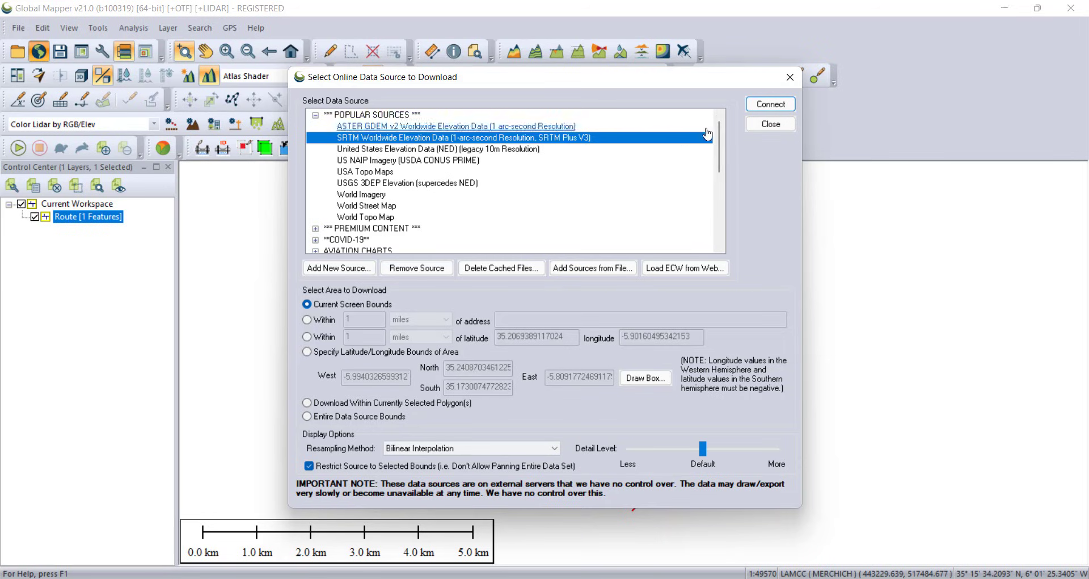
pyautogui.click(771, 104)
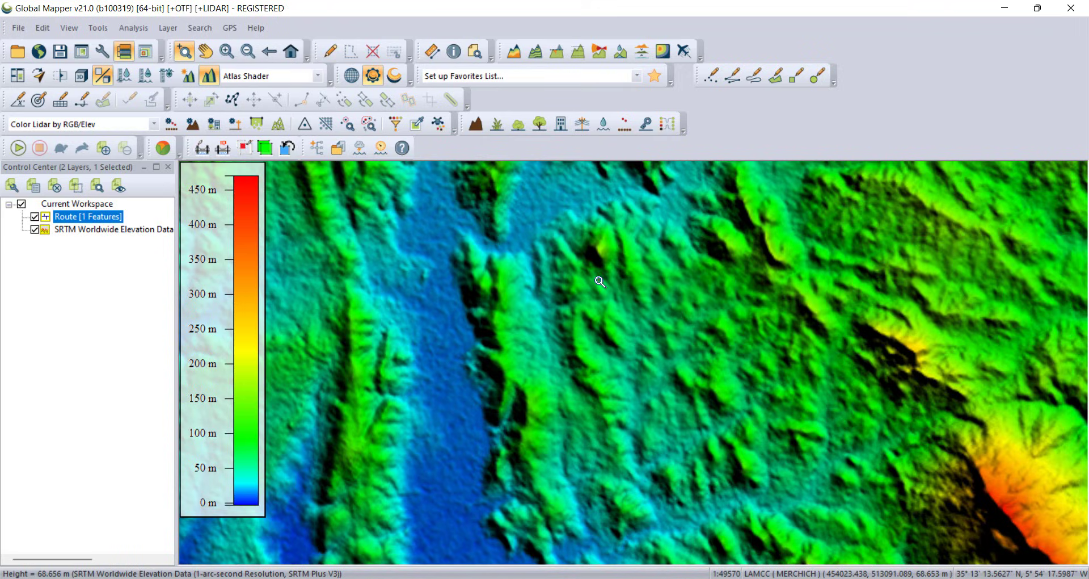
# Step: Move the Route layer to the bottom of the layer list so it draws last, above the elevation data
pyautogui.click(84, 231)
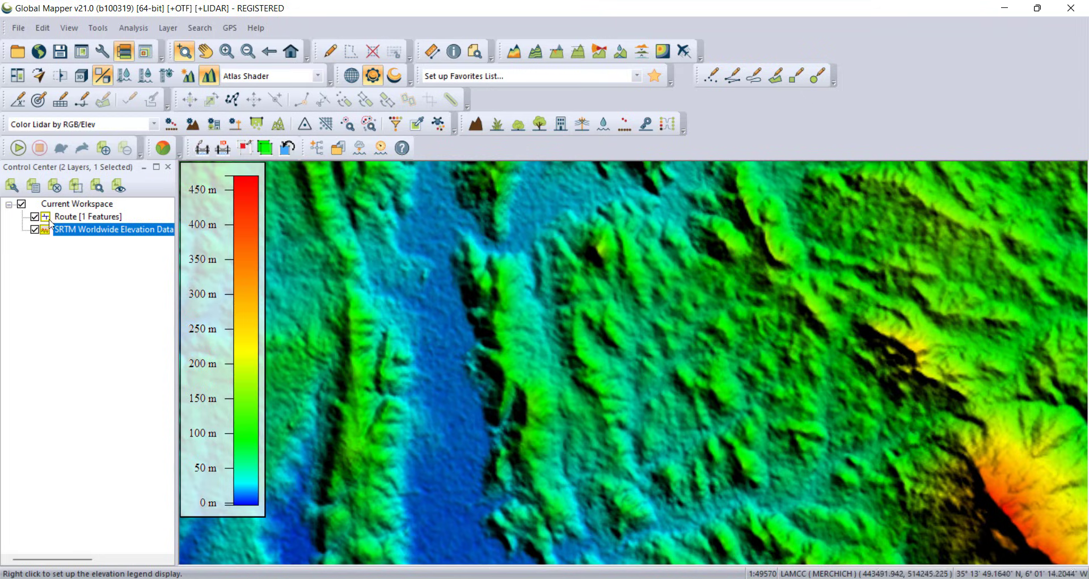
pyautogui.click(68, 218)
pyautogui.rightClick(68, 217)
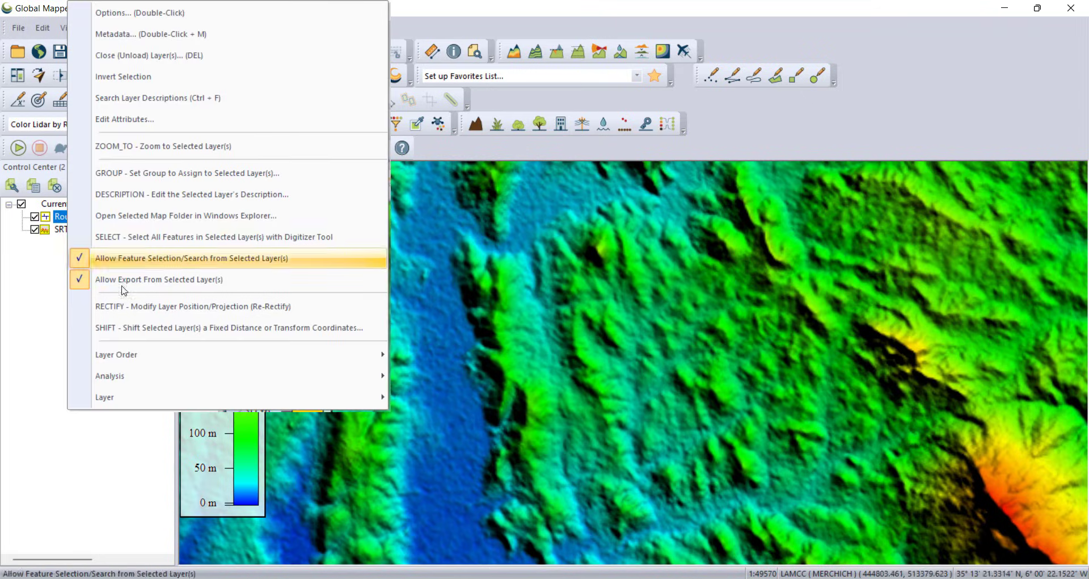
pyautogui.moveTo(390, 356)
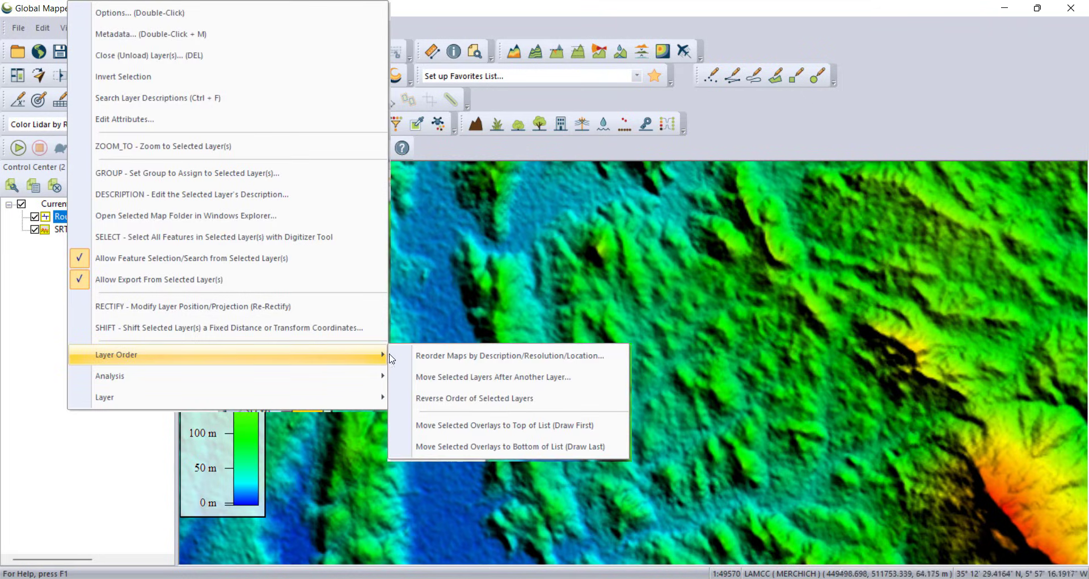
pyautogui.click(475, 448)
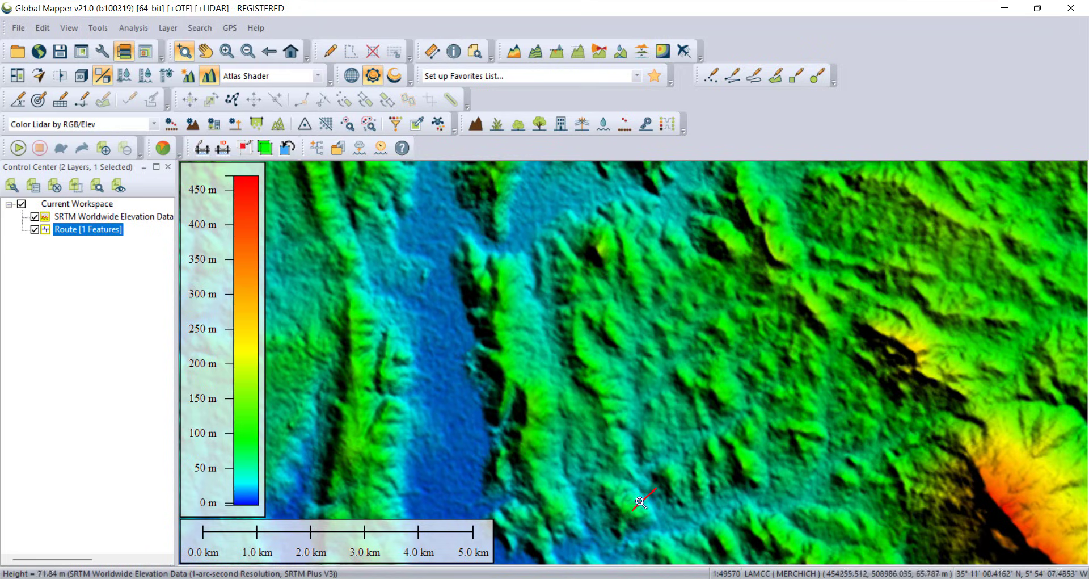
# Step: Run Create Watershed using a stream drainage area threshold of 1 square kilometre
pyautogui.click(622, 56)
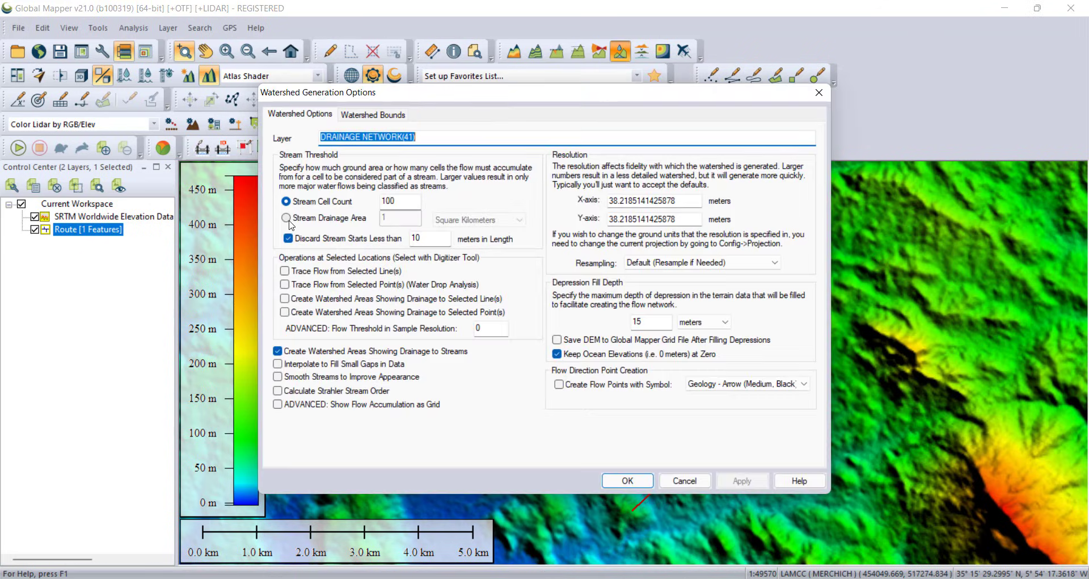
pyautogui.click(286, 218)
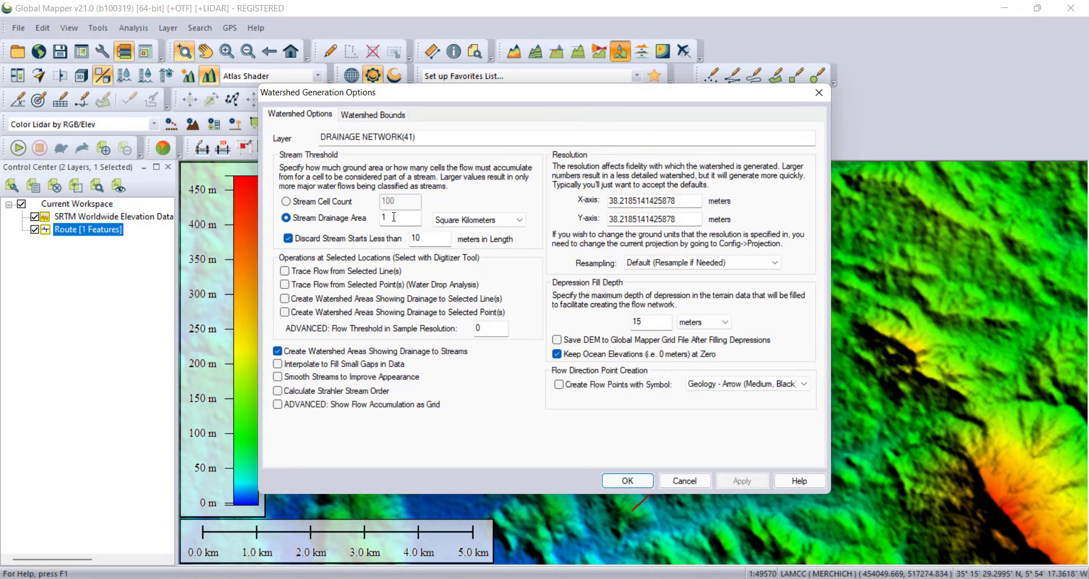
pyautogui.click(632, 481)
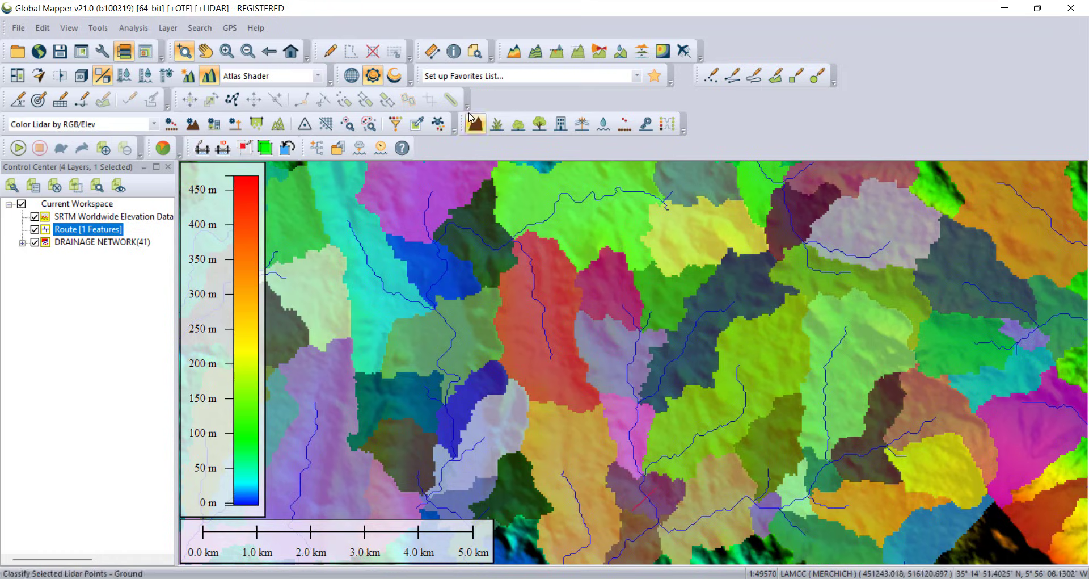
# Step: Select the watershed areas surrounding the route with the Digitizer tool
pyautogui.click(329, 51)
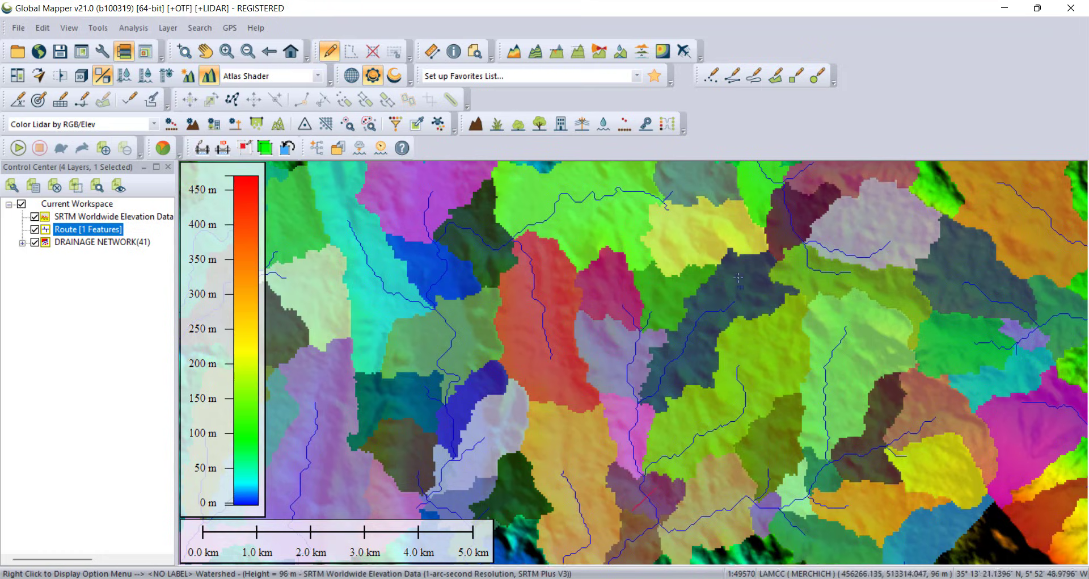
pyautogui.click(757, 282)
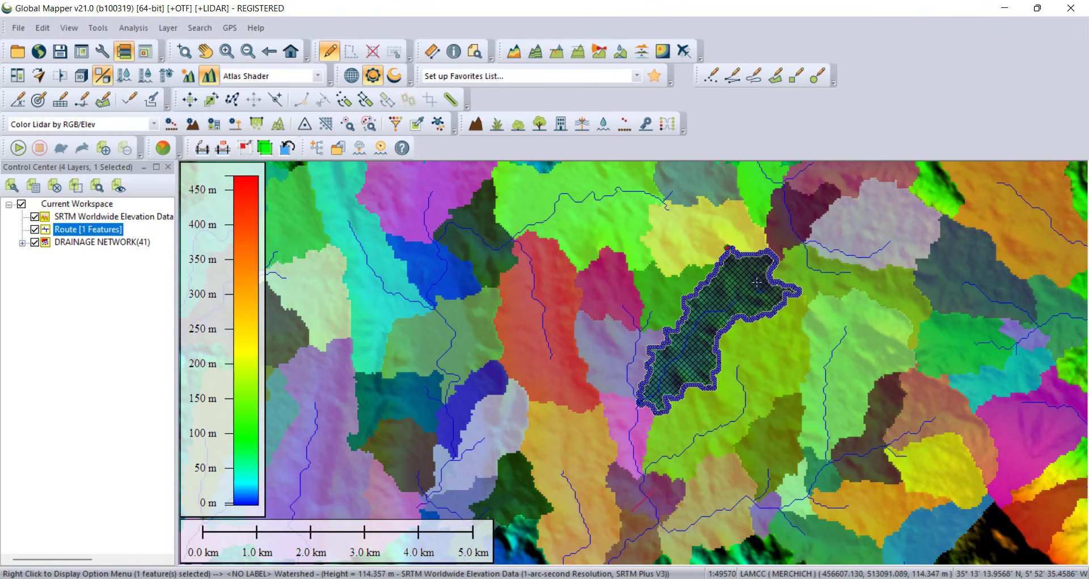
pyautogui.keyDown('ctrl'); pyautogui.click(677, 286); pyautogui.keyUp('ctrl')
pyautogui.keyDown('ctrl'); pyautogui.click(620, 286); pyautogui.keyUp('ctrl')
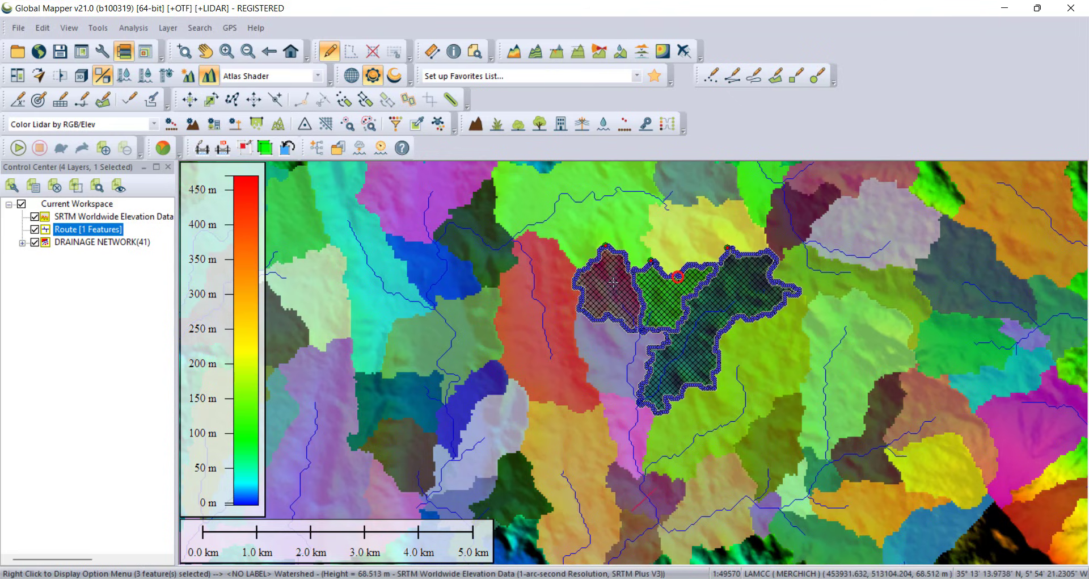
pyautogui.keyDown('ctrl'); pyautogui.click(607, 340); pyautogui.keyUp('ctrl')
pyautogui.keyDown('ctrl'); pyautogui.click(613, 407); pyautogui.keyUp('ctrl')
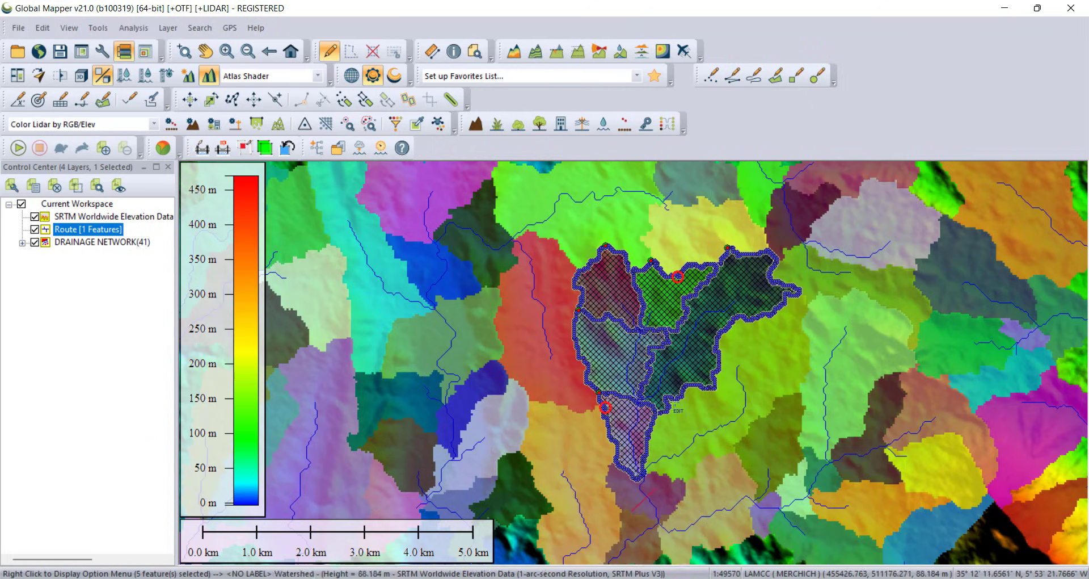
pyautogui.keyDown('ctrl'); pyautogui.click(768, 367); pyautogui.keyUp('ctrl')
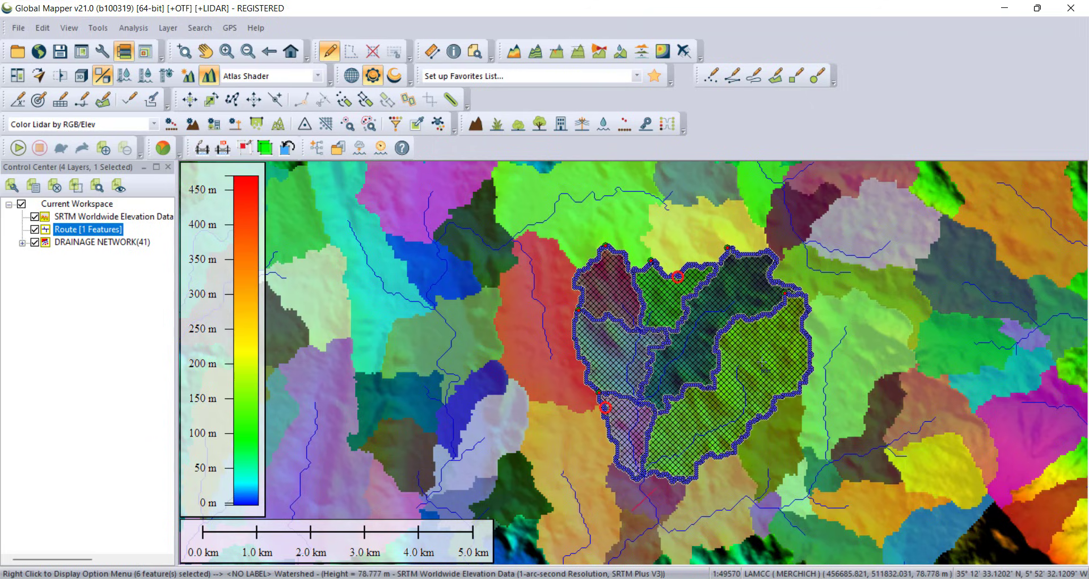
pyautogui.keyDown('ctrl'); pyautogui.click(664, 496); pyautogui.keyUp('ctrl')
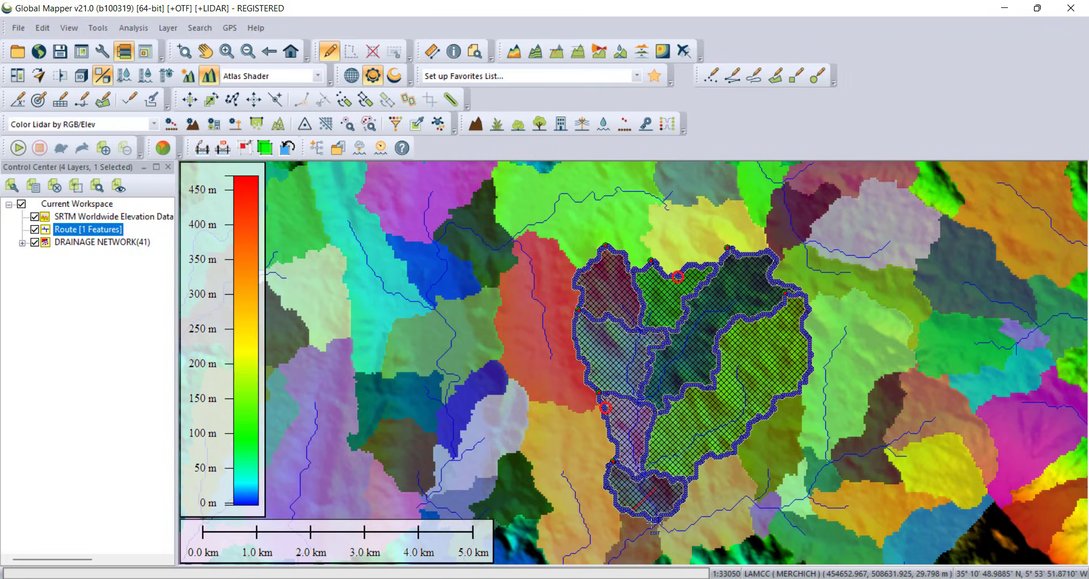
# Step: Place a point feature named OH1 where the route crosses the stream, in a new layer OH1
pyautogui.scroll(3, 653, 519)
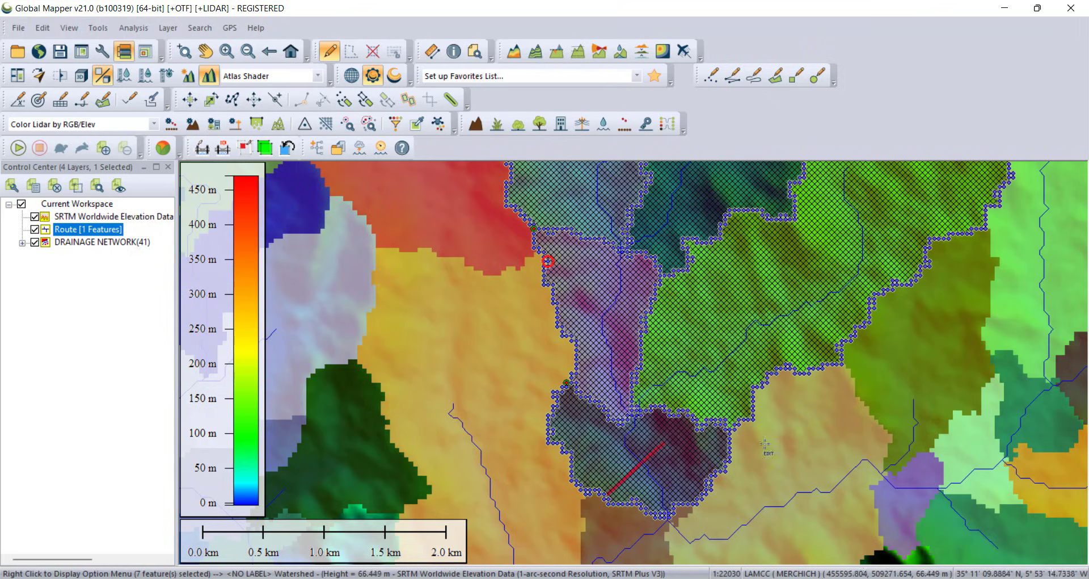
pyautogui.scroll(2, 638, 476)
pyautogui.scroll(1, 648, 448)
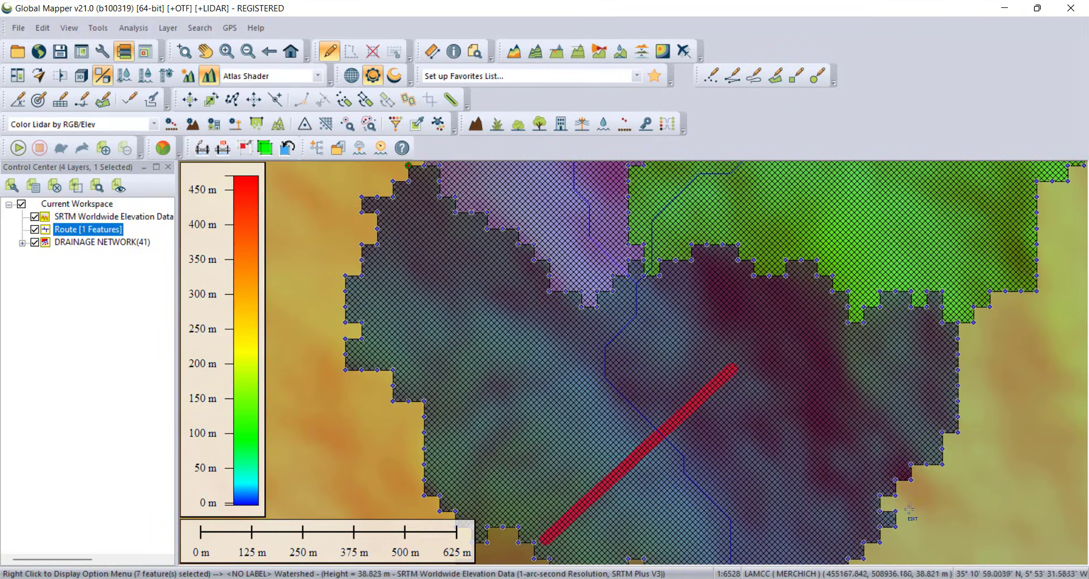
pyautogui.scroll(1, 661, 429)
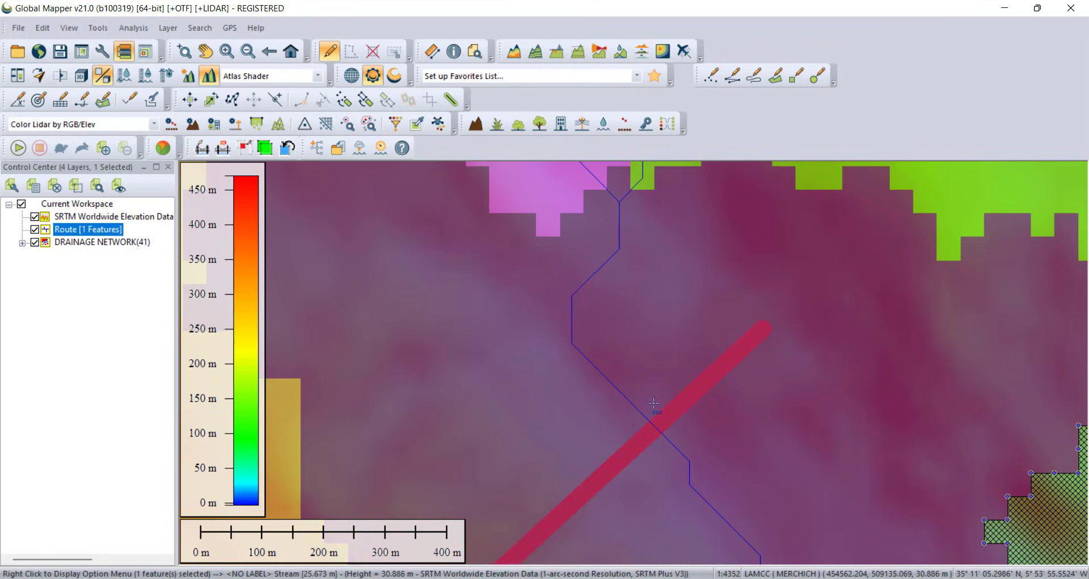
pyautogui.click(719, 79)
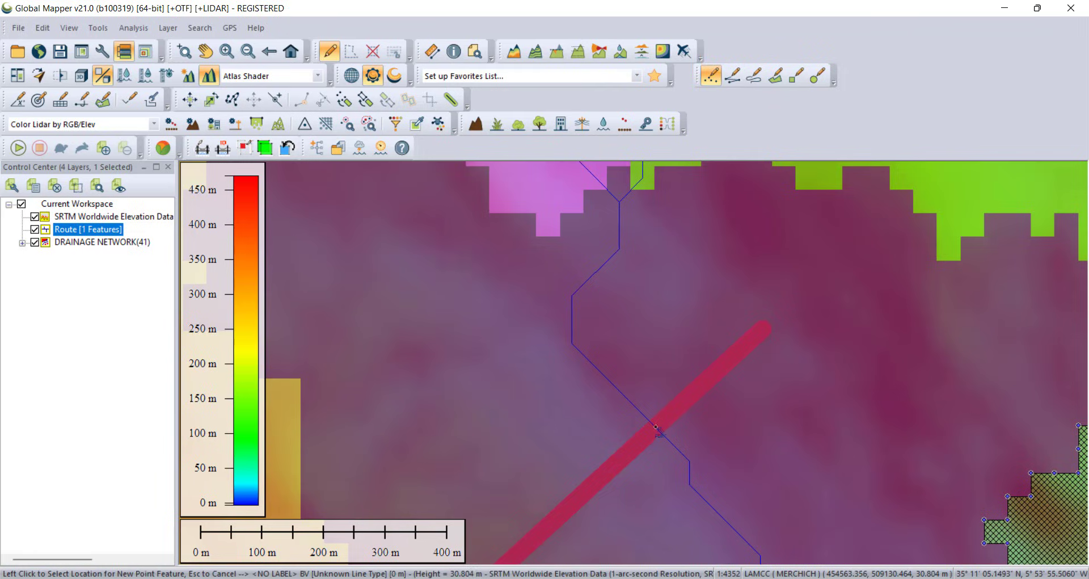
pyautogui.click(657, 426)
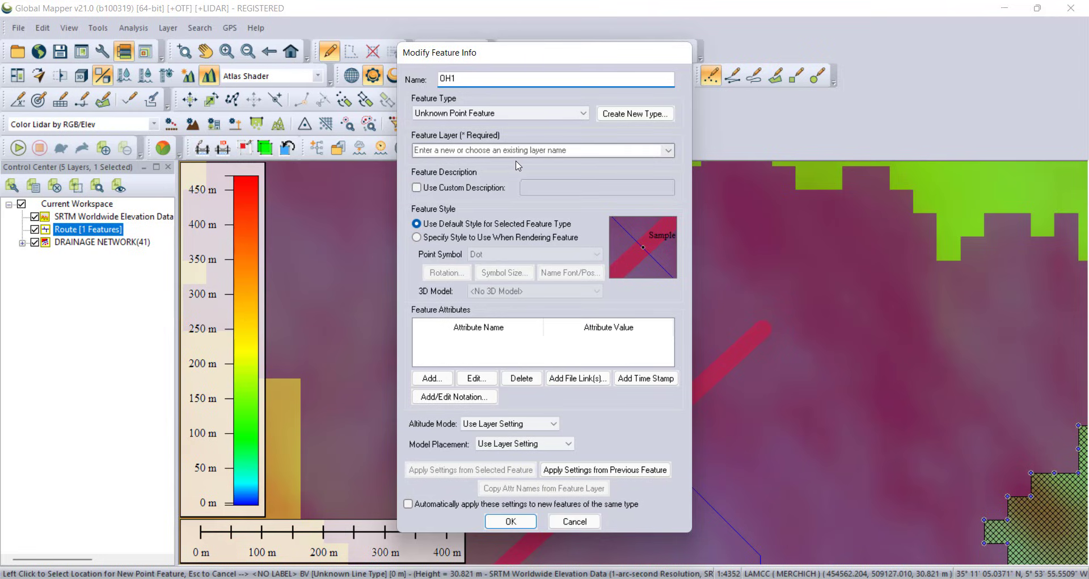
pyautogui.write('OH1')
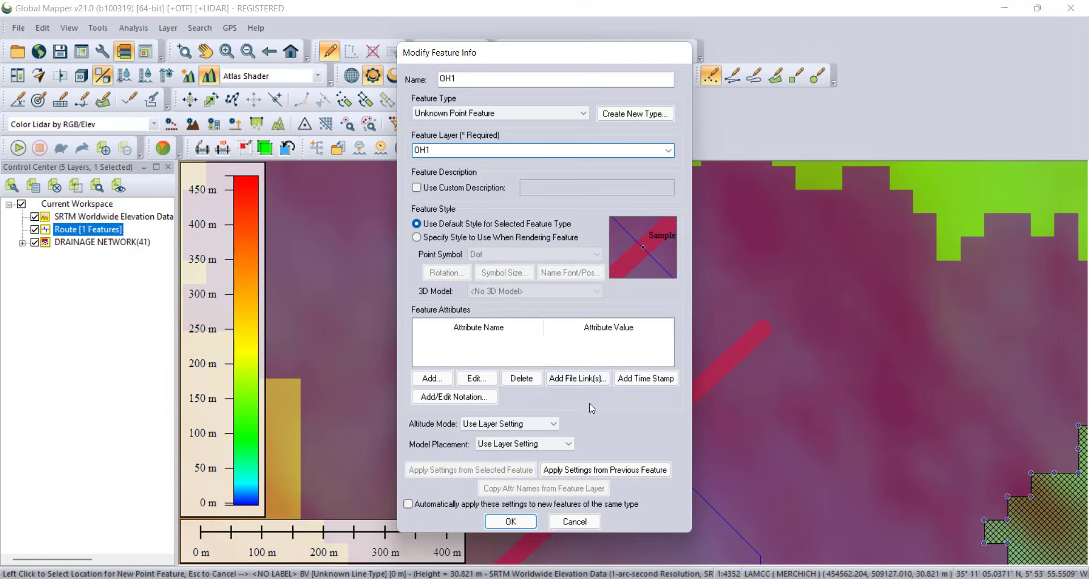
pyautogui.click(510, 521)
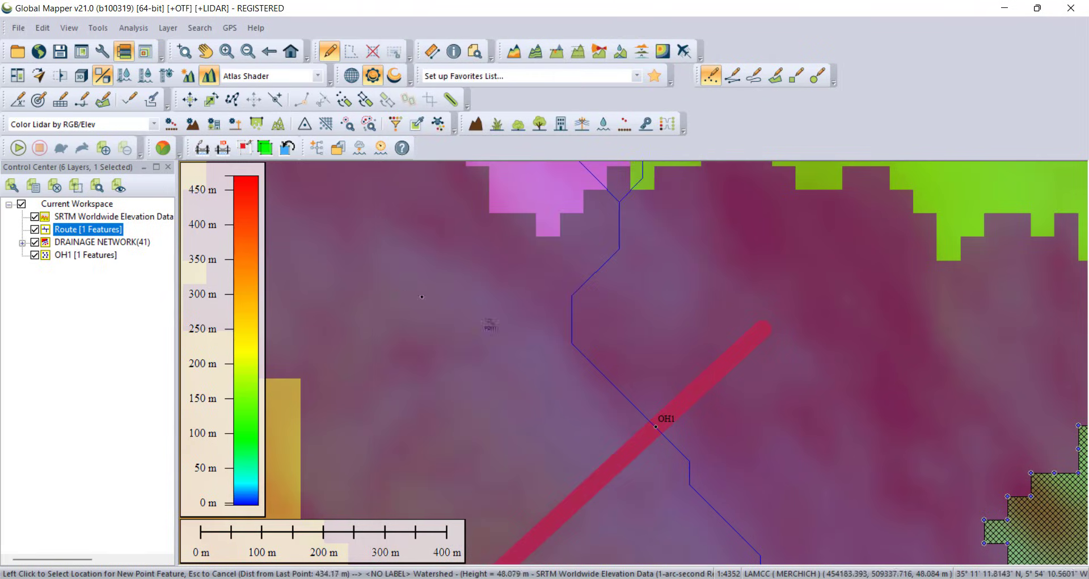
# Step: Close the DRAINAGE NETWORK layer without saving its changes
pyautogui.click(93, 244)
pyautogui.rightClick(94, 247)
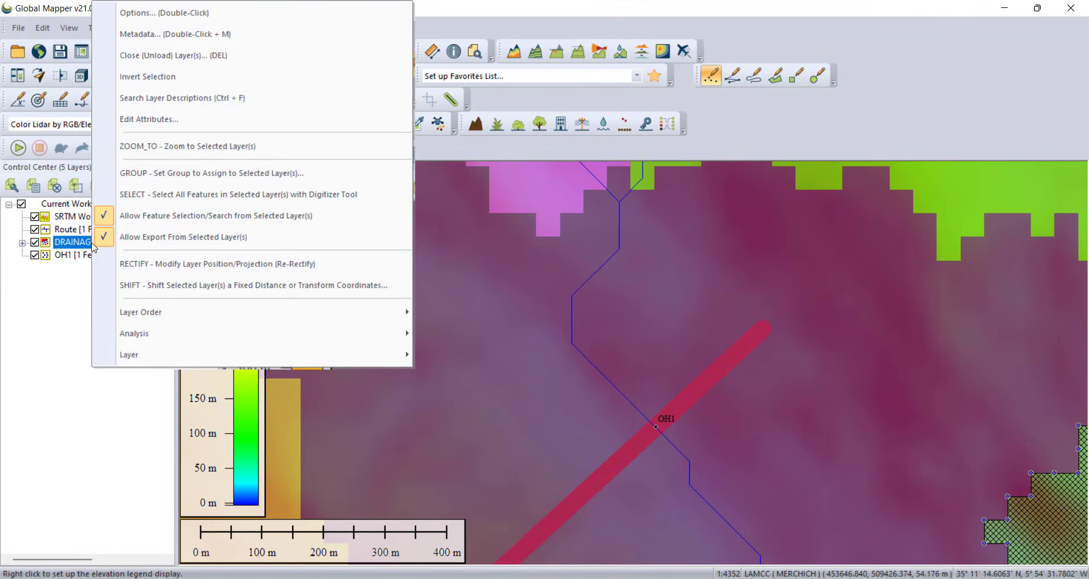
pyautogui.click(56, 289)
pyautogui.click(80, 245)
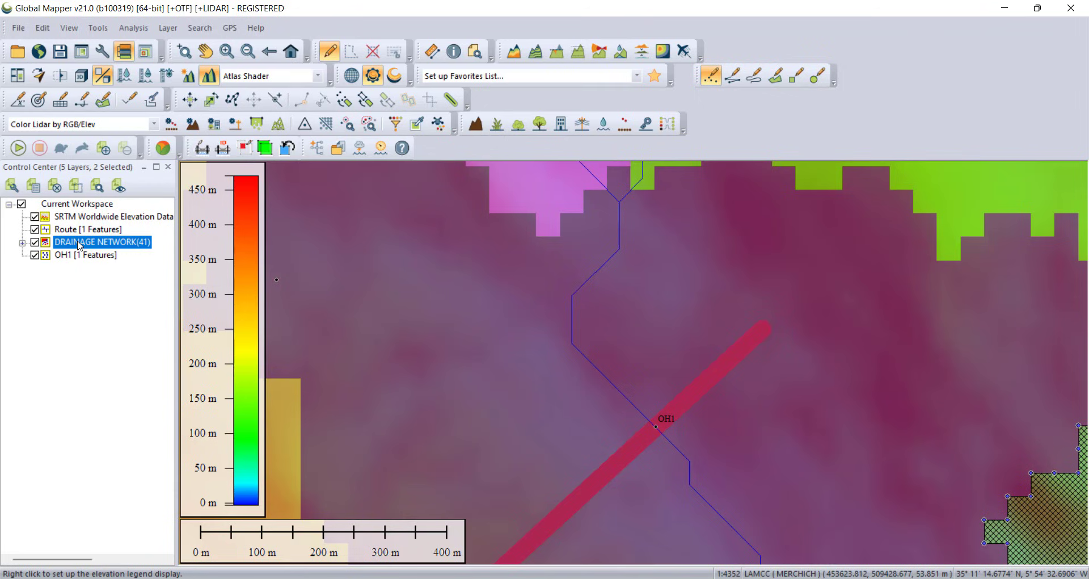
pyautogui.press('Delete')
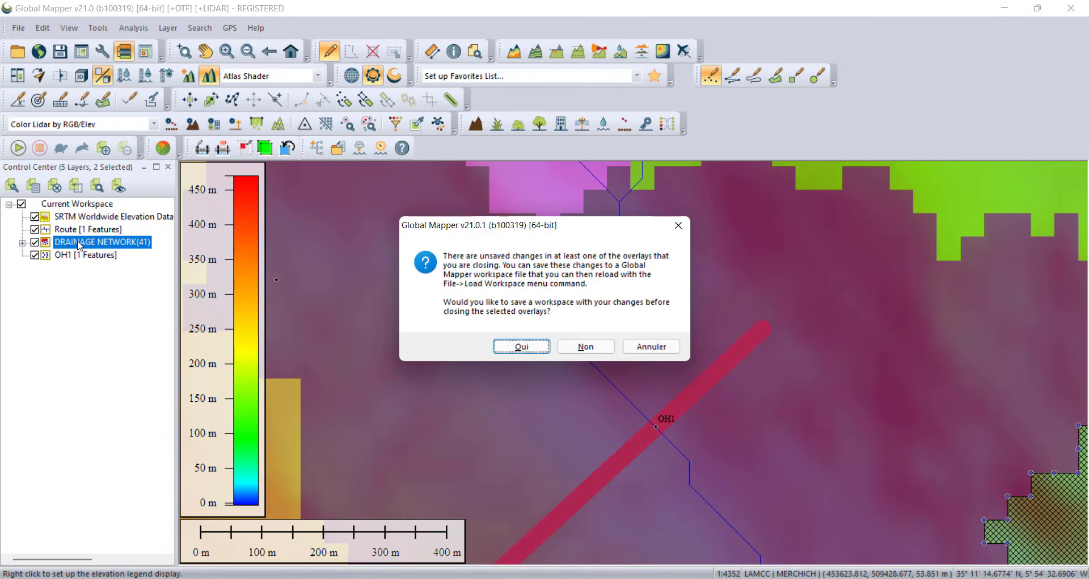
pyautogui.click(586, 346)
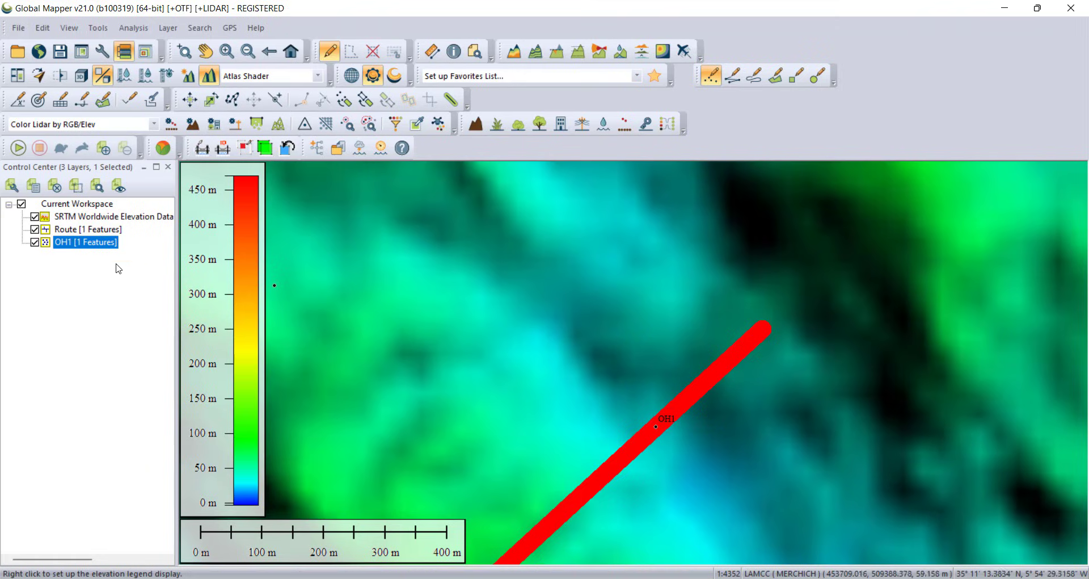
# Step: Hide the Route layer and select the OH1 point with the Digitizer tool
pyautogui.click(35, 229)
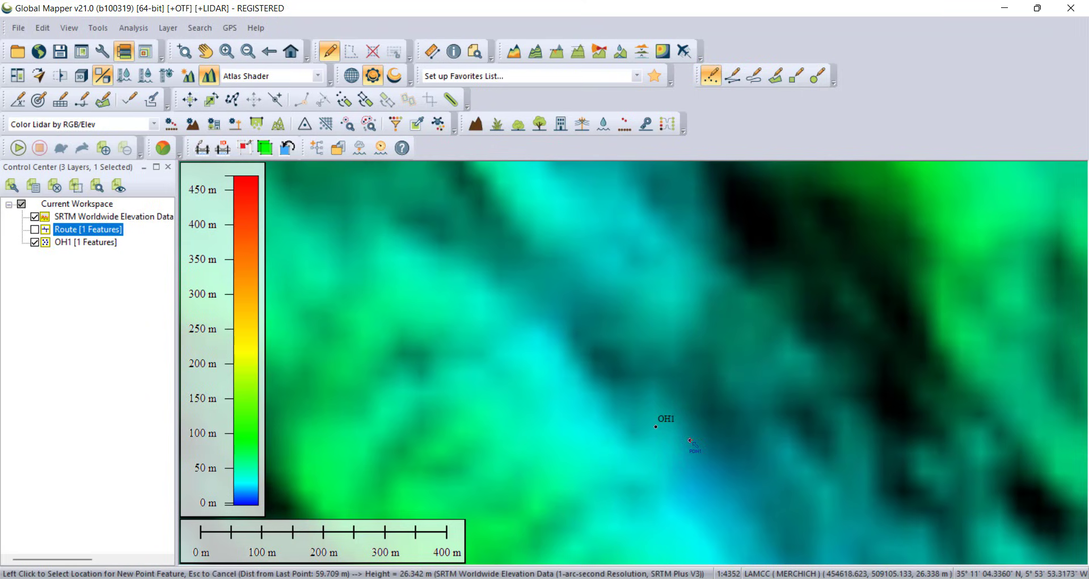
pyautogui.click(331, 57)
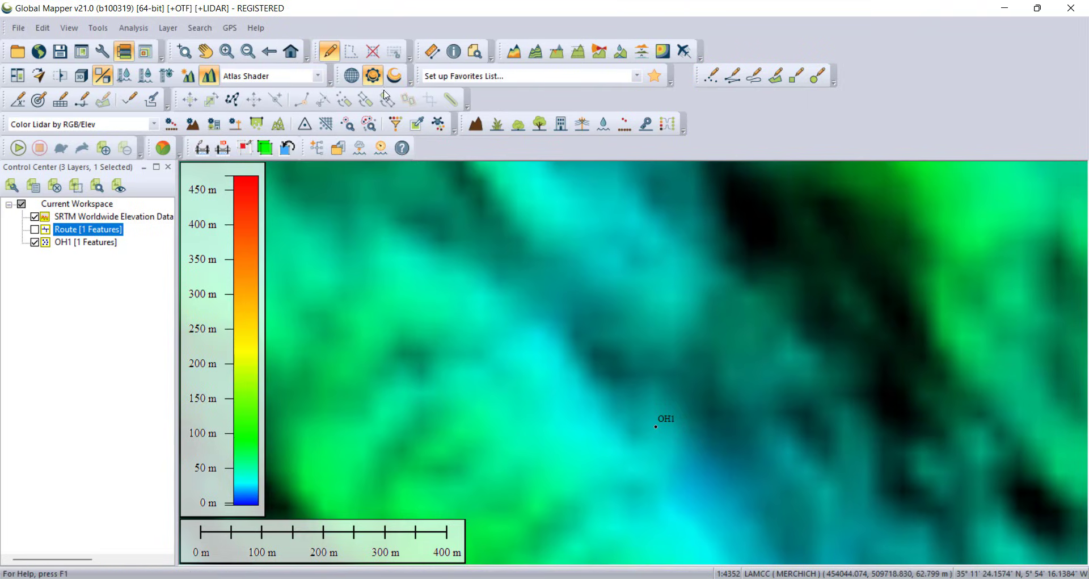
pyautogui.click(655, 424)
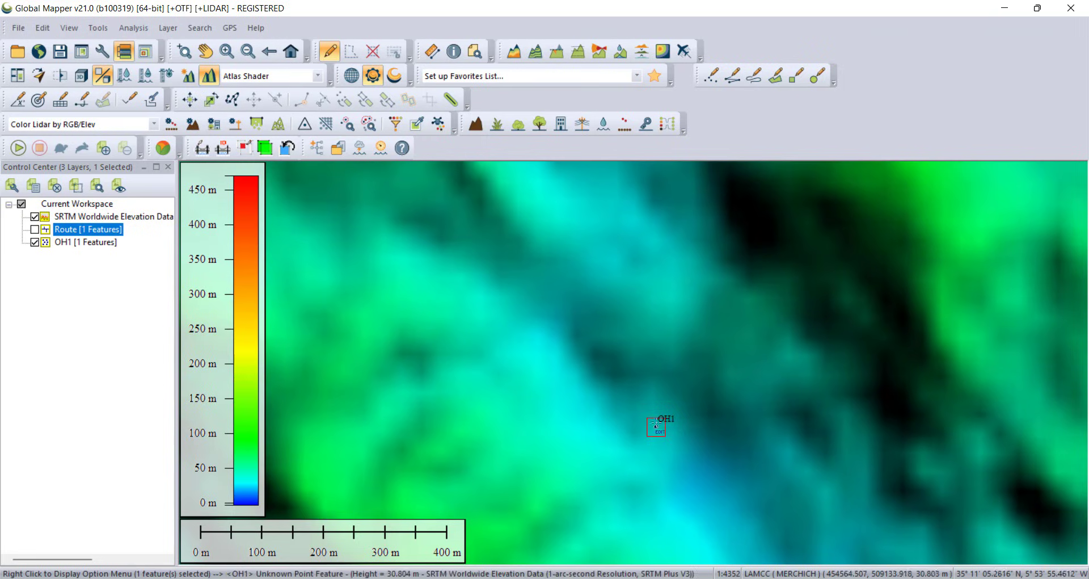
# Step: Generate a watershed draining to the selected point, without flow tracing, using a 1 square kilometre stream drainage area
pyautogui.click(621, 52)
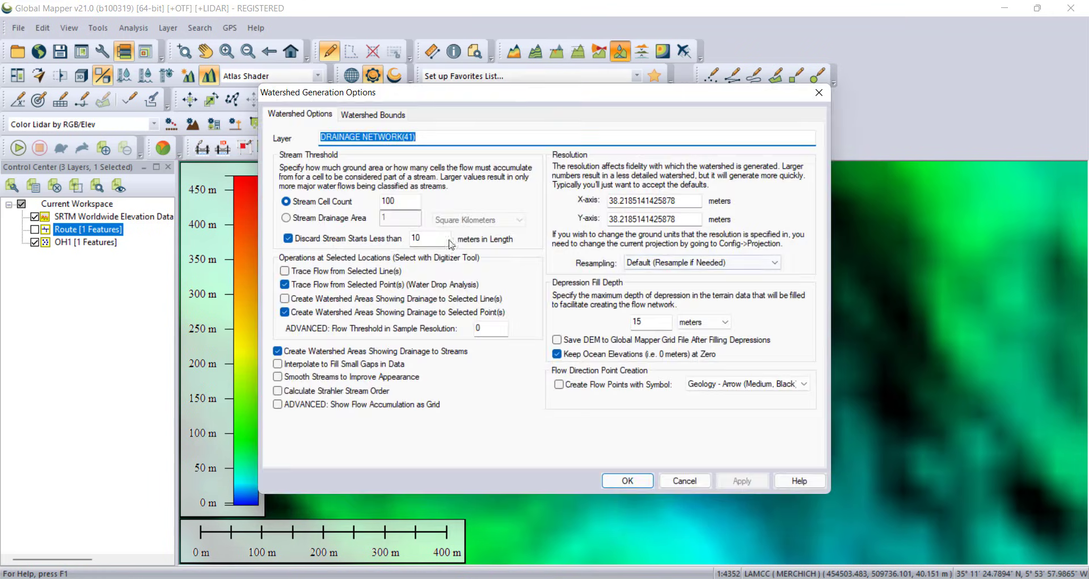
pyautogui.click(289, 285)
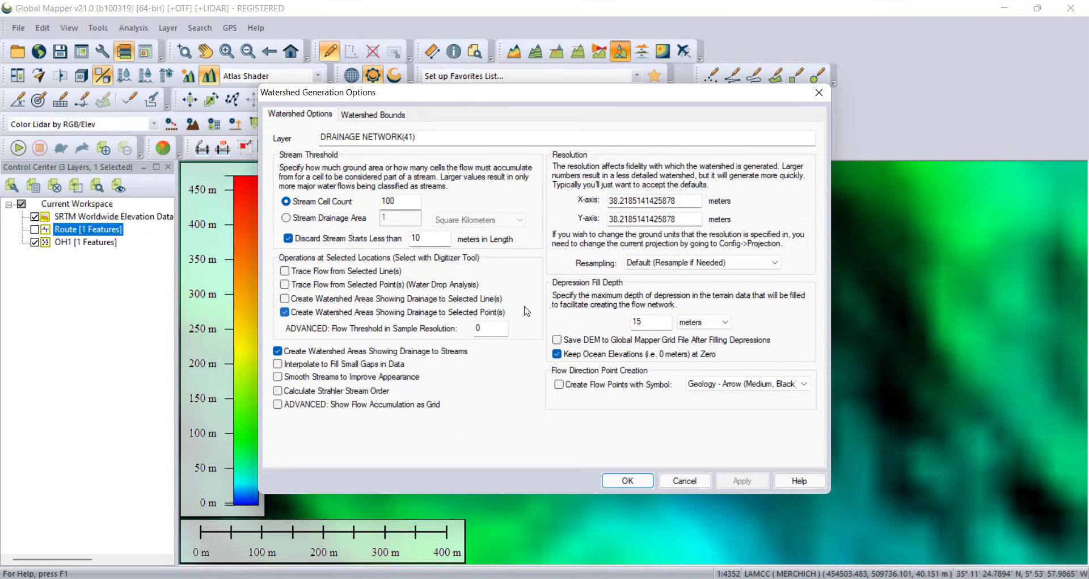
pyautogui.click(287, 218)
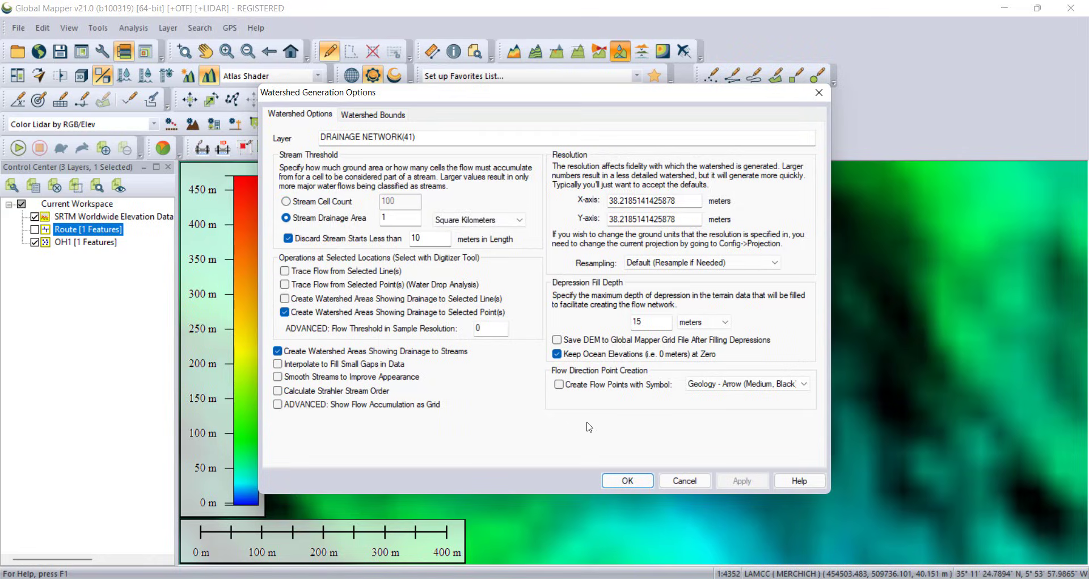
pyautogui.click(615, 481)
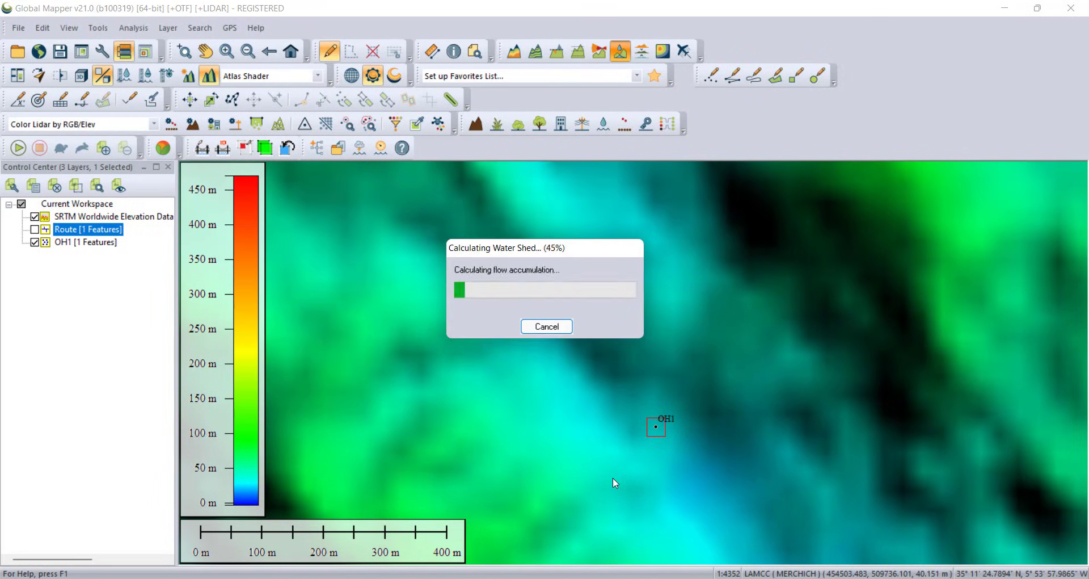
pyautogui.scroll(-1, 613, 477)
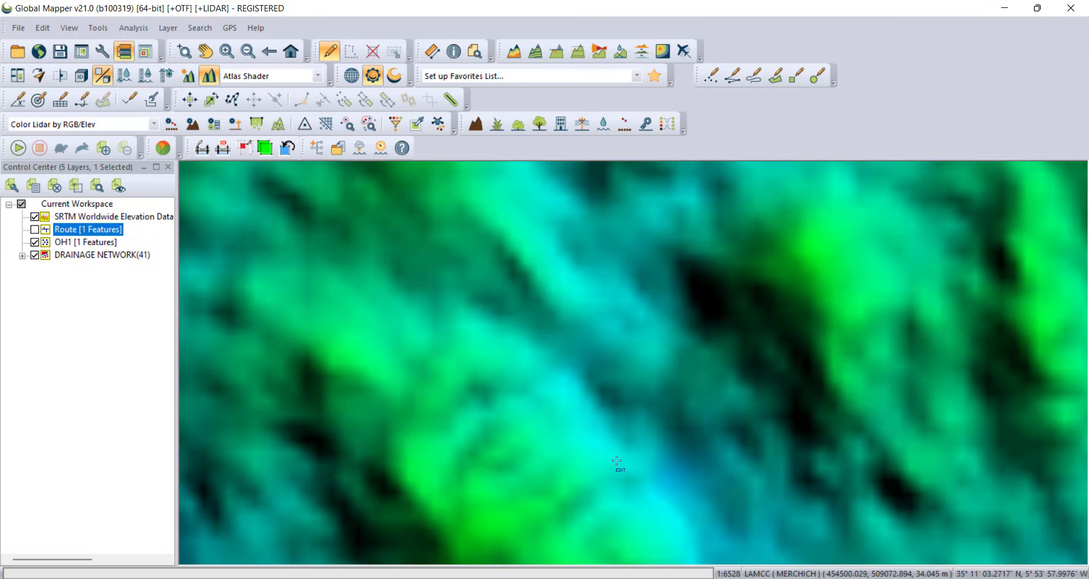
# Step: Select the generated watershed area upstream of OH1 and move it into a new layer named BV1
pyautogui.scroll(-2, 653, 449)
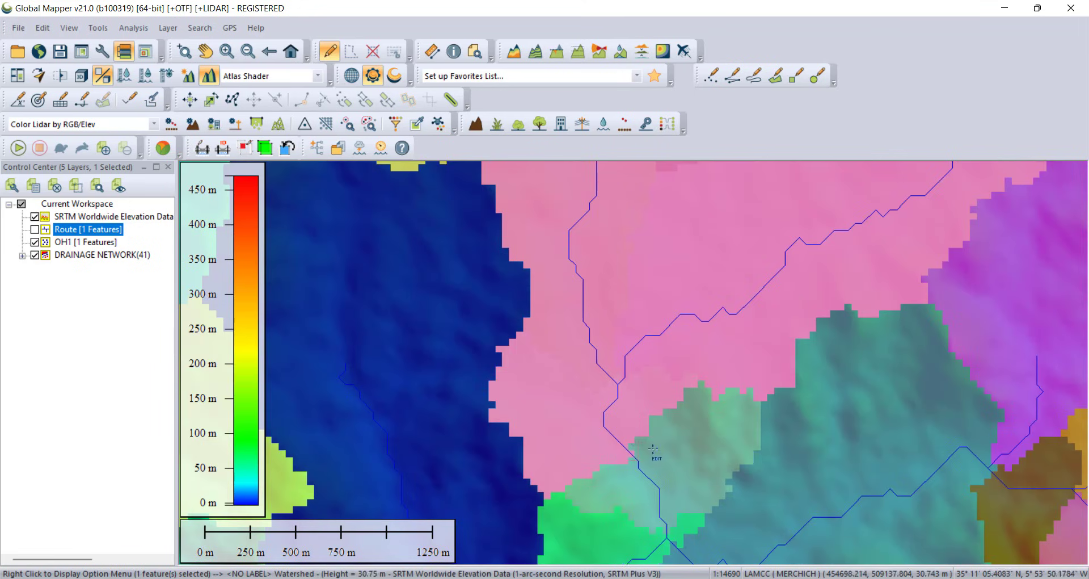
pyautogui.click(629, 408)
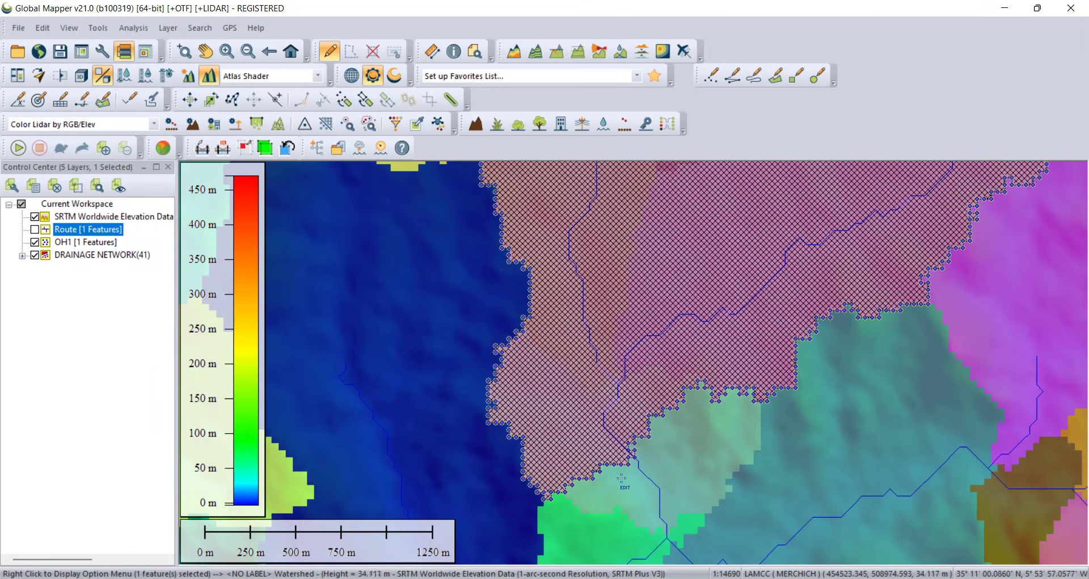
pyautogui.scroll(-1, 622, 479)
pyautogui.scroll(-2, 622, 478)
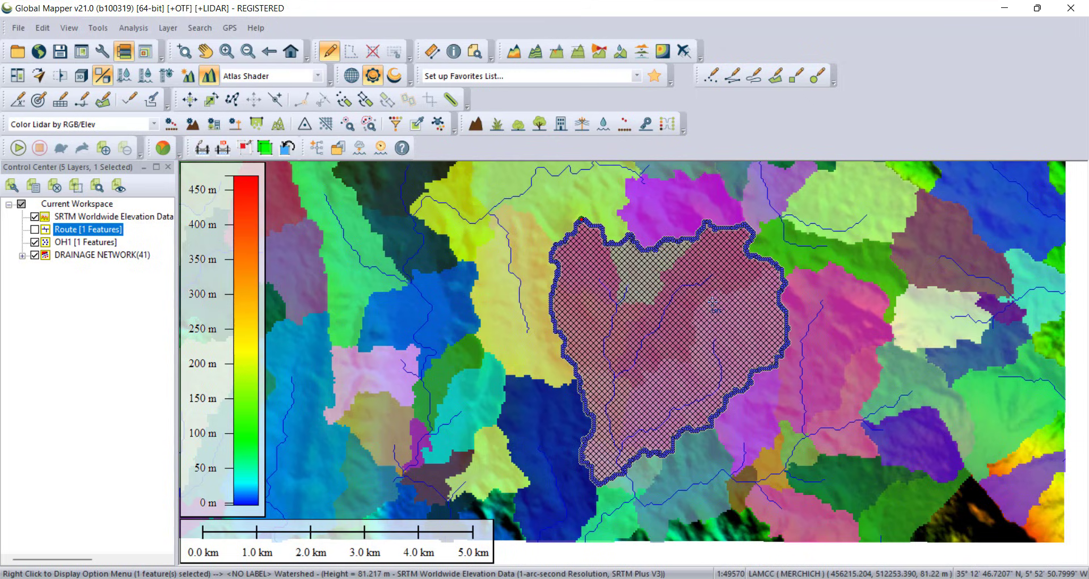
pyautogui.rightClick(709, 320)
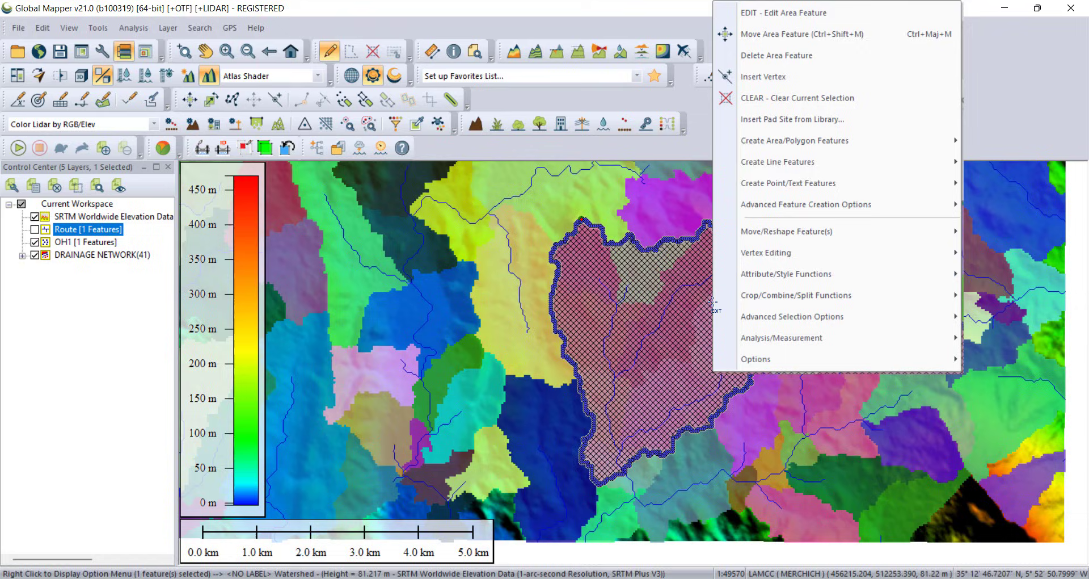
pyautogui.click(772, 19)
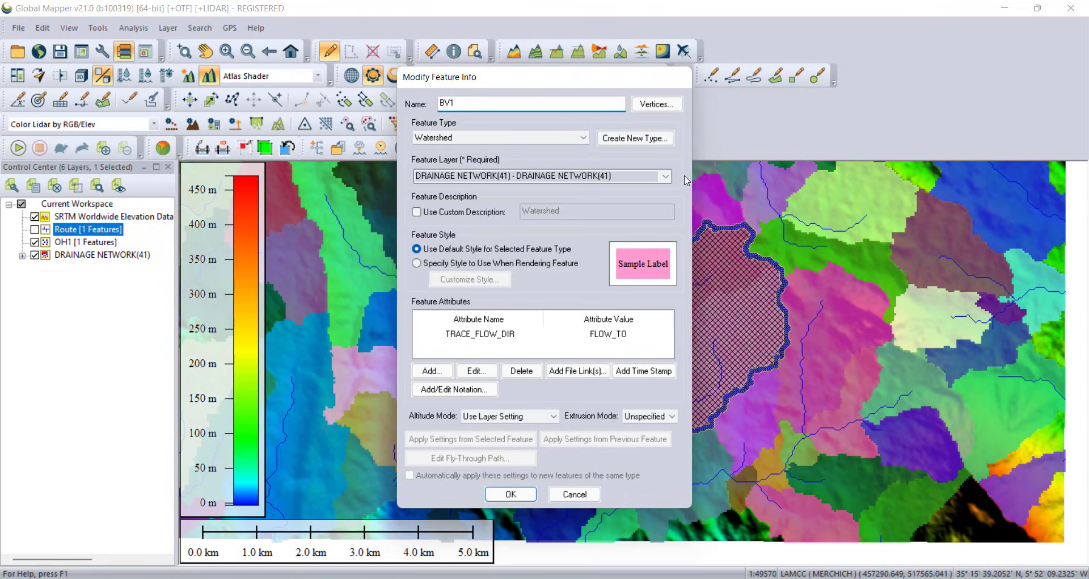
pyautogui.click(667, 177)
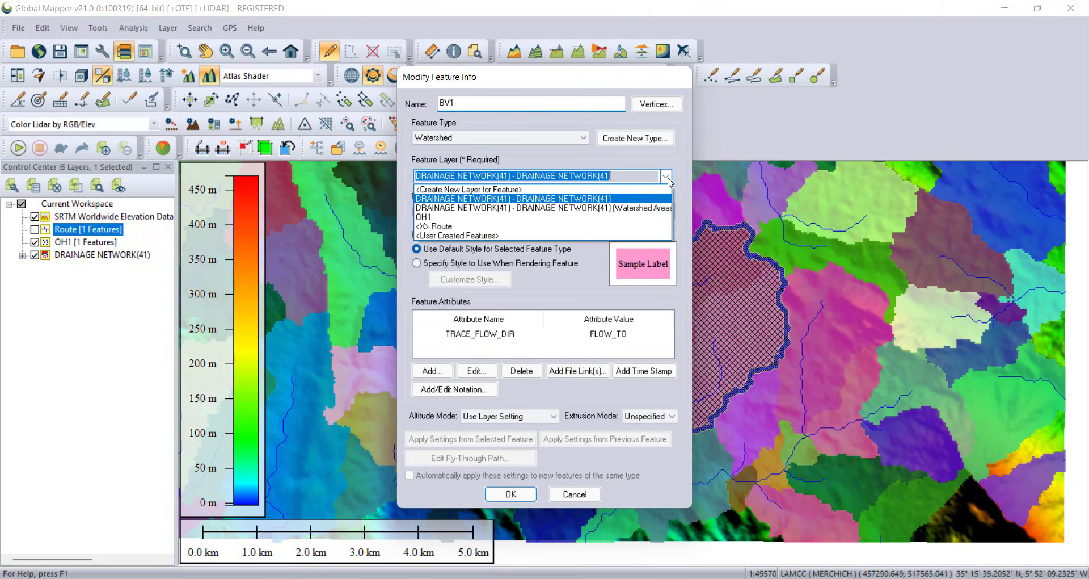
pyautogui.click(538, 191)
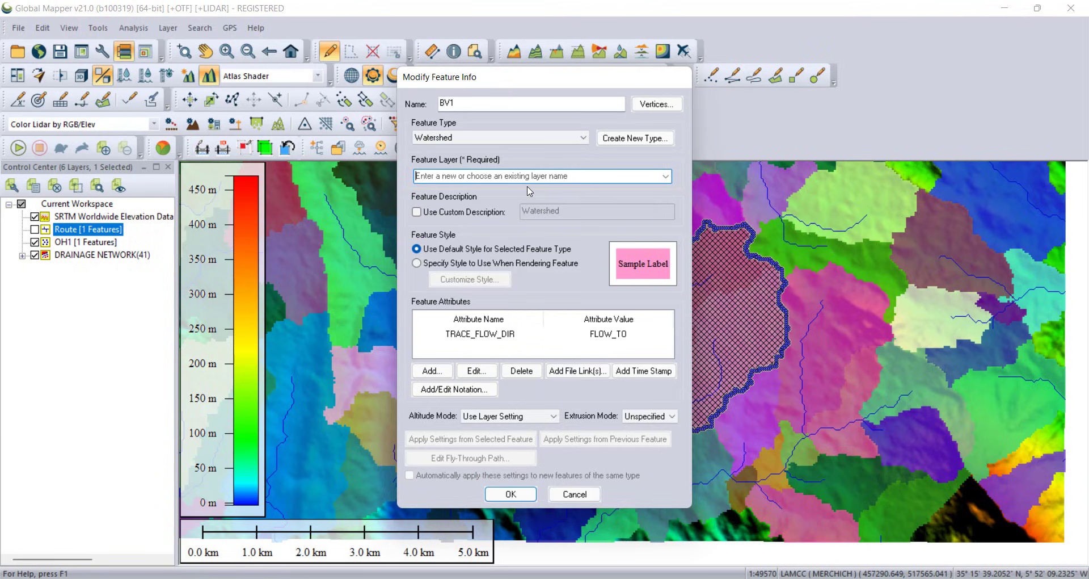
pyautogui.write('BV1')
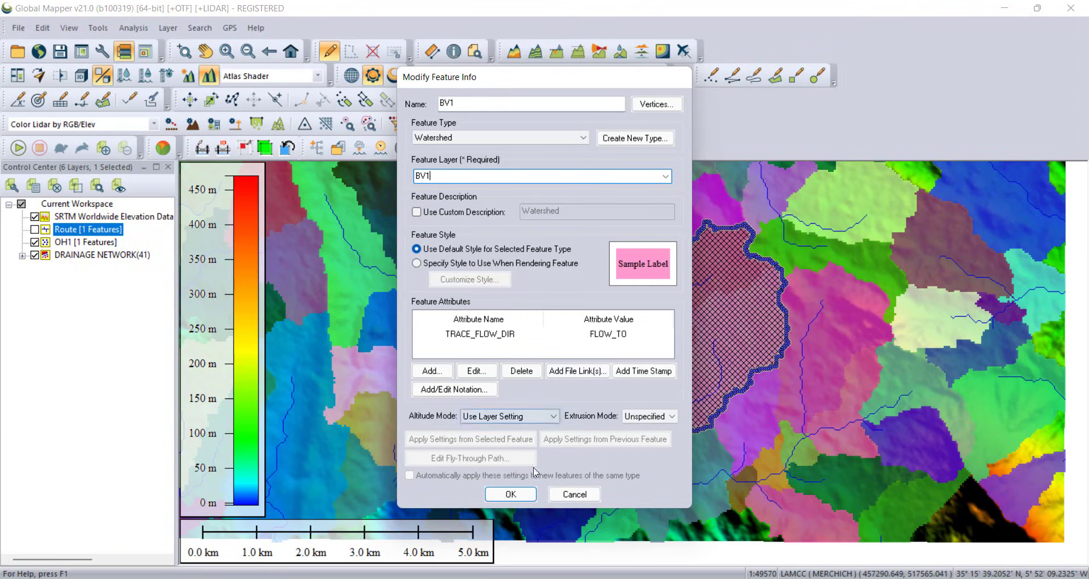
pyautogui.click(510, 494)
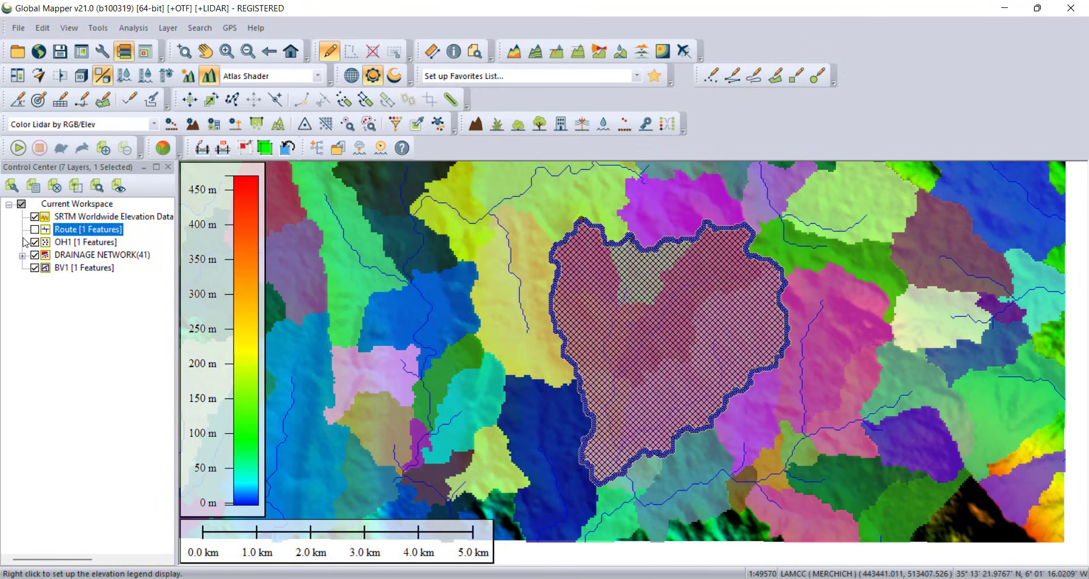
# Step: Hide the BV1 layer and the drainage network's watershed areas sublayer
pyautogui.click(35, 268)
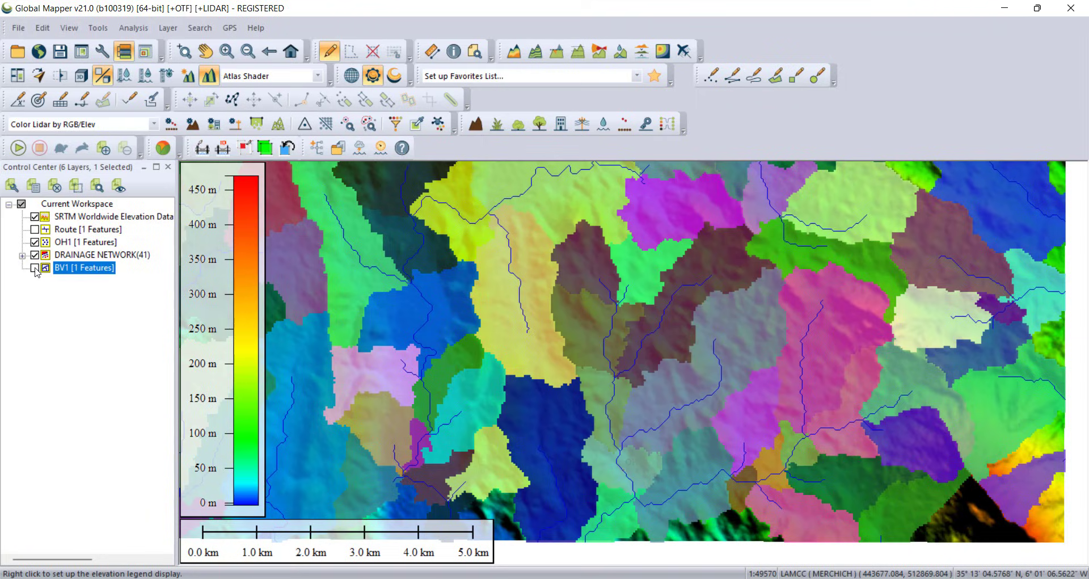
pyautogui.click(22, 256)
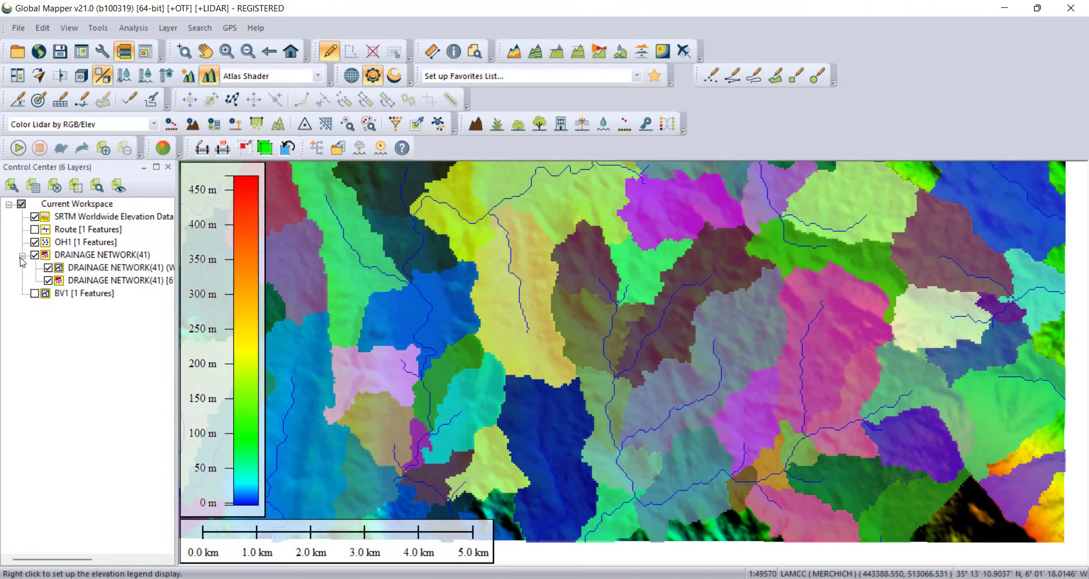
pyautogui.click(48, 268)
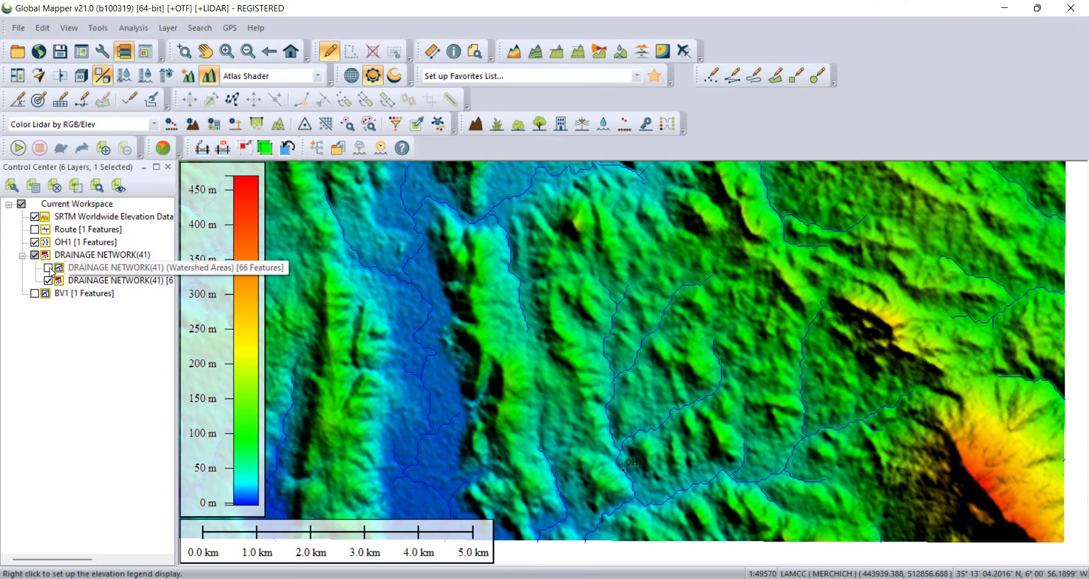
# Step: Select the seven stream segments draining to OH1 and move them into a new layer named Drains
pyautogui.click(641, 324)
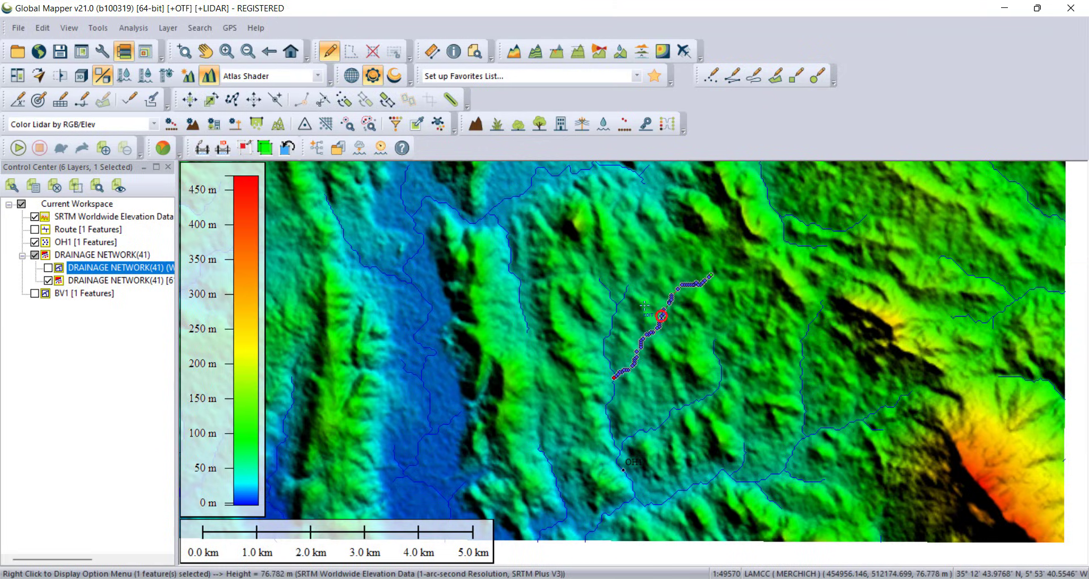
pyautogui.keyDown('ctrl'); pyautogui.click(612, 291); pyautogui.keyUp('ctrl')
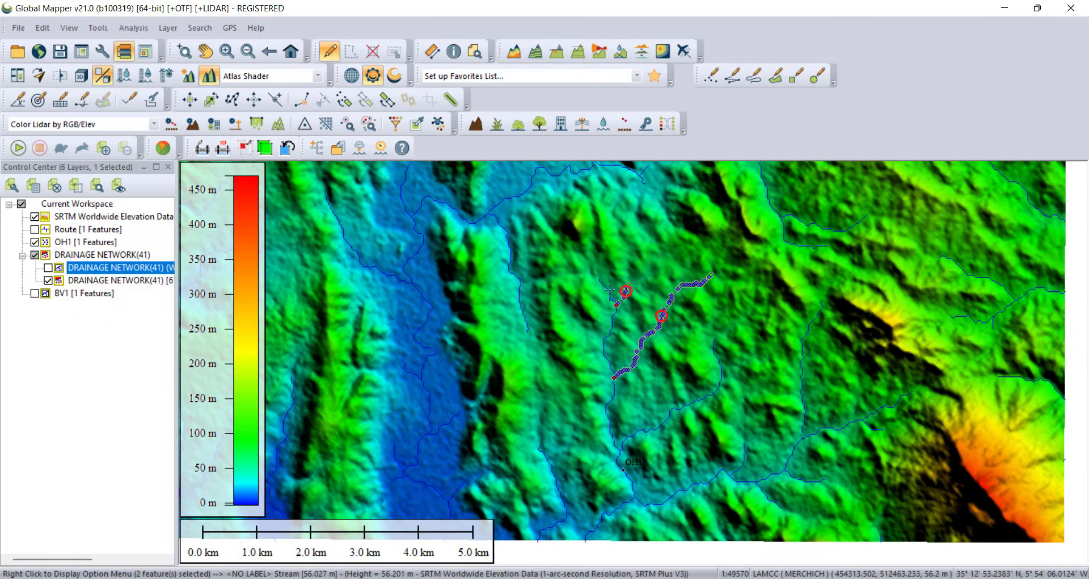
pyautogui.keyDown('ctrl'); pyautogui.click(610, 290); pyautogui.keyUp('ctrl')
pyautogui.keyDown('ctrl'); pyautogui.click(606, 339); pyautogui.keyUp('ctrl')
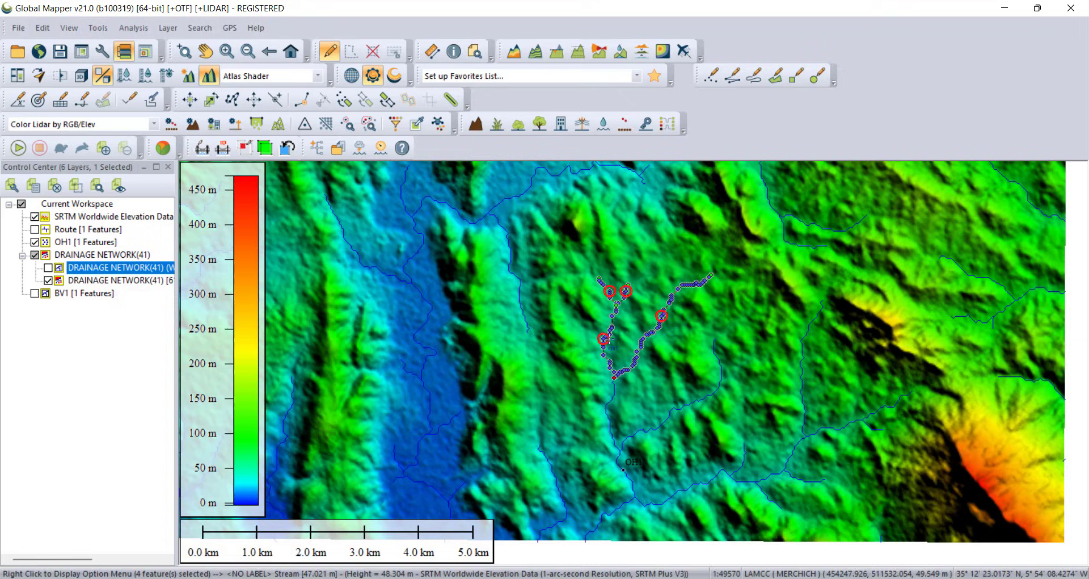
pyautogui.keyDown('ctrl'); pyautogui.click(616, 393); pyautogui.keyUp('ctrl')
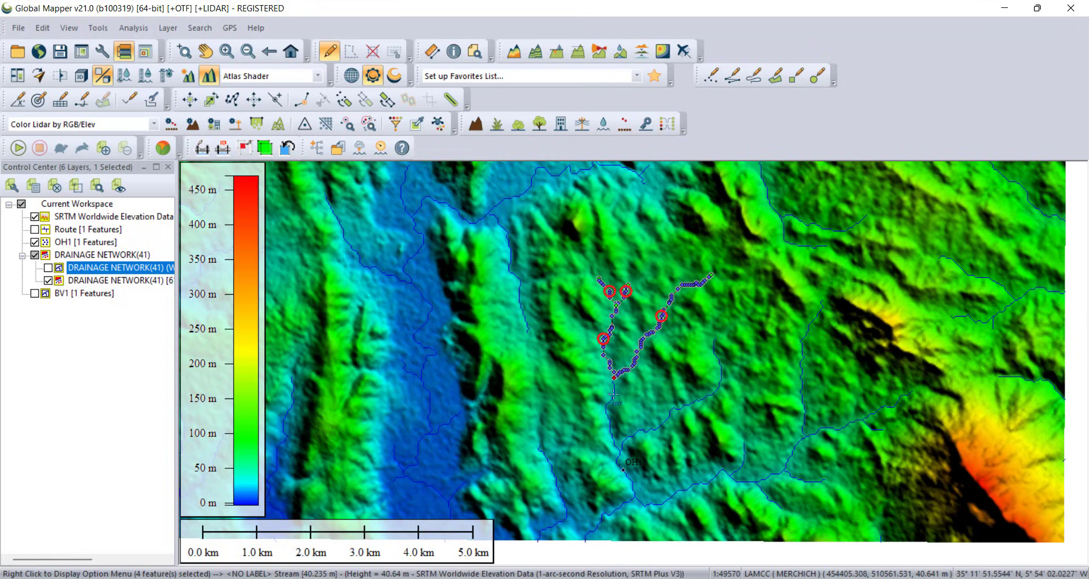
pyautogui.keyDown('ctrl'); pyautogui.click(629, 436); pyautogui.keyUp('ctrl')
pyautogui.keyDown('ctrl'); pyautogui.click(616, 458); pyautogui.keyUp('ctrl')
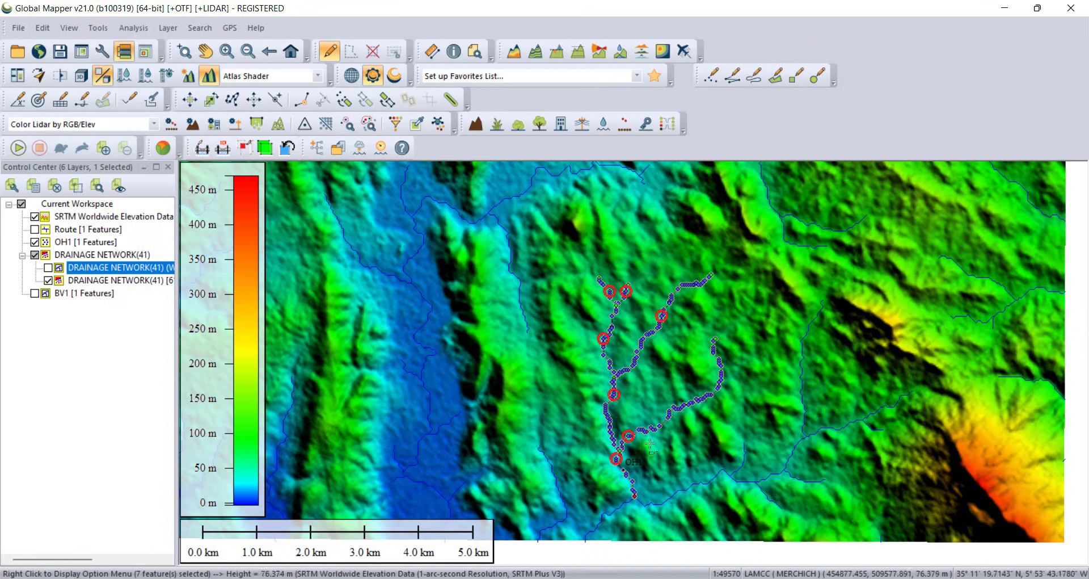
pyautogui.rightClick(669, 301)
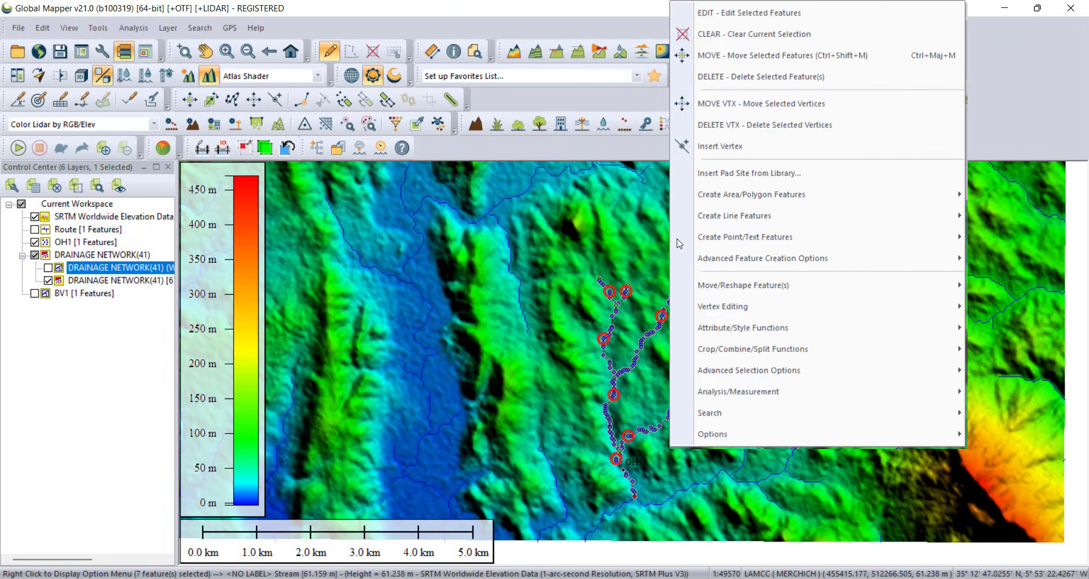
pyautogui.click(727, 18)
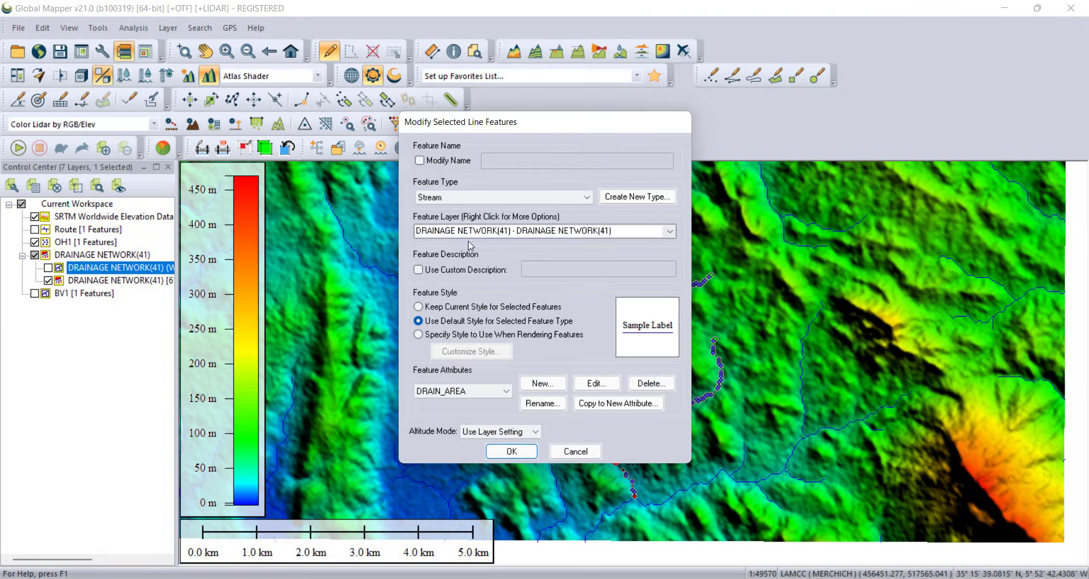
pyautogui.click(671, 232)
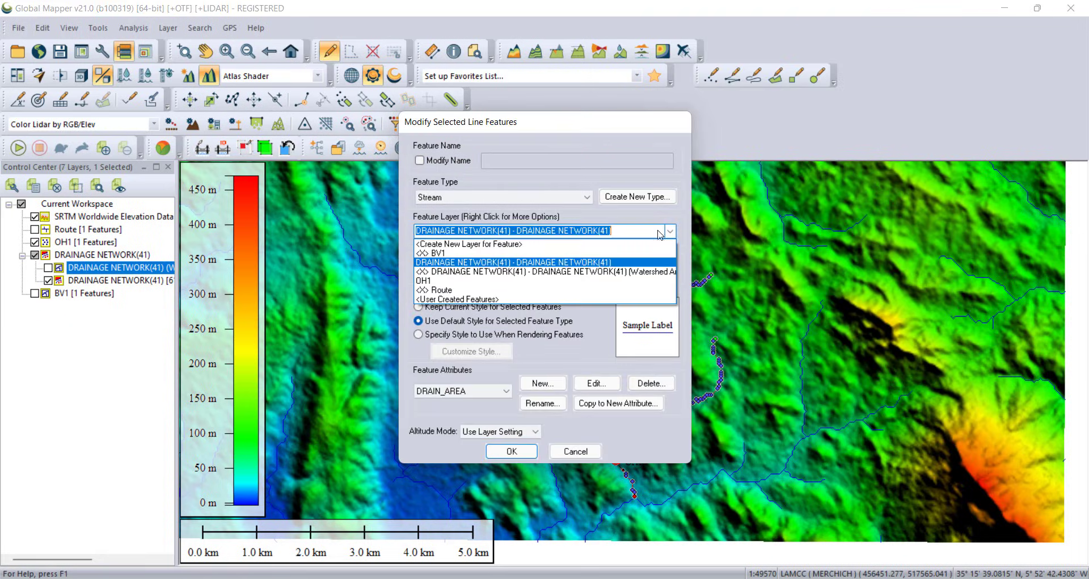
pyautogui.click(545, 246)
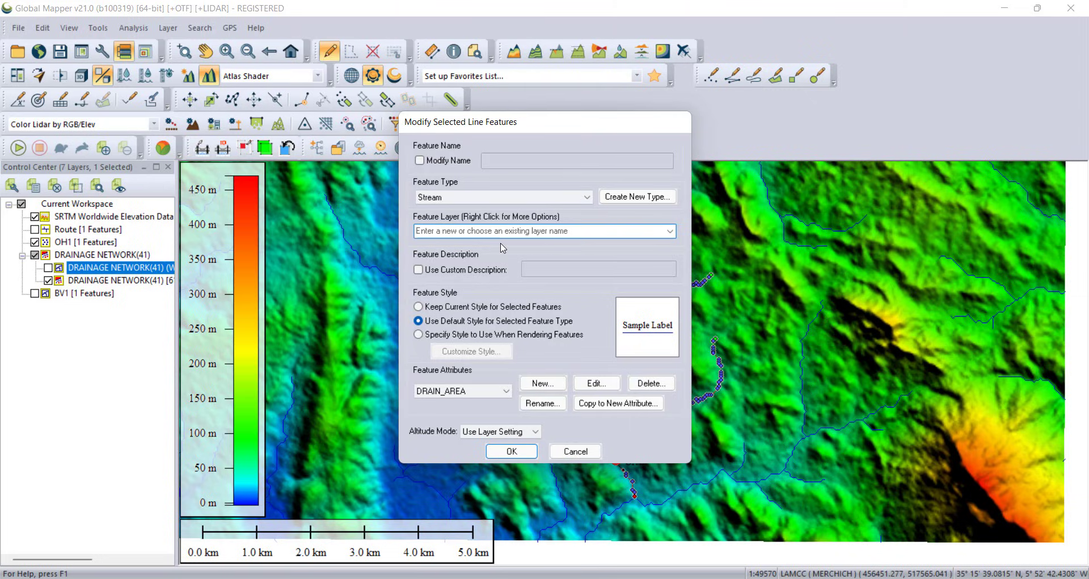
pyautogui.write('Drains')
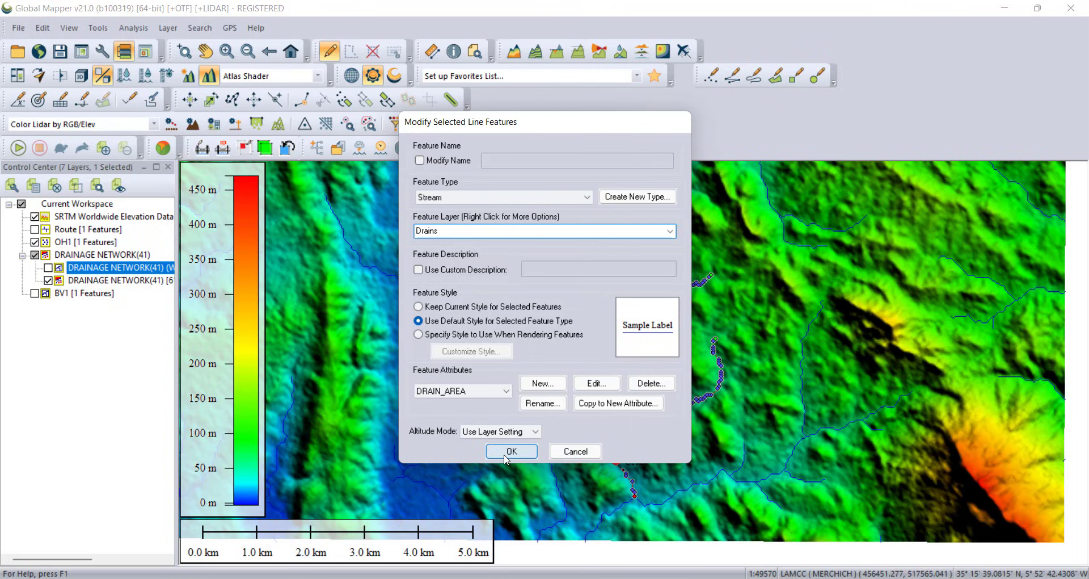
pyautogui.click(511, 451)
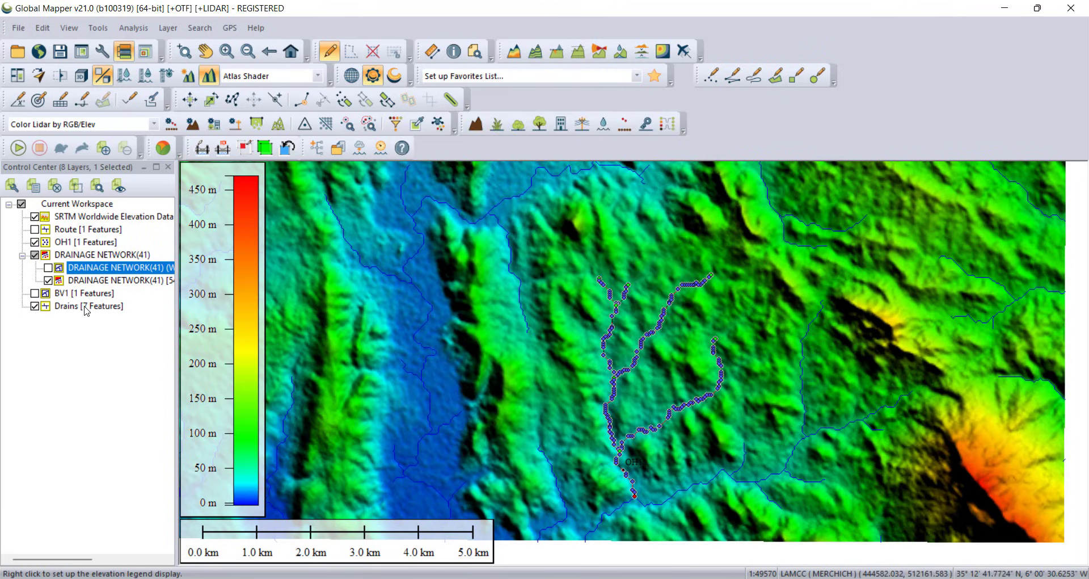
# Step: Show the BV1 layer and export the BV1 and Drains layers as a DWG file named BV1 in the GM folder
pyautogui.click(86, 309)
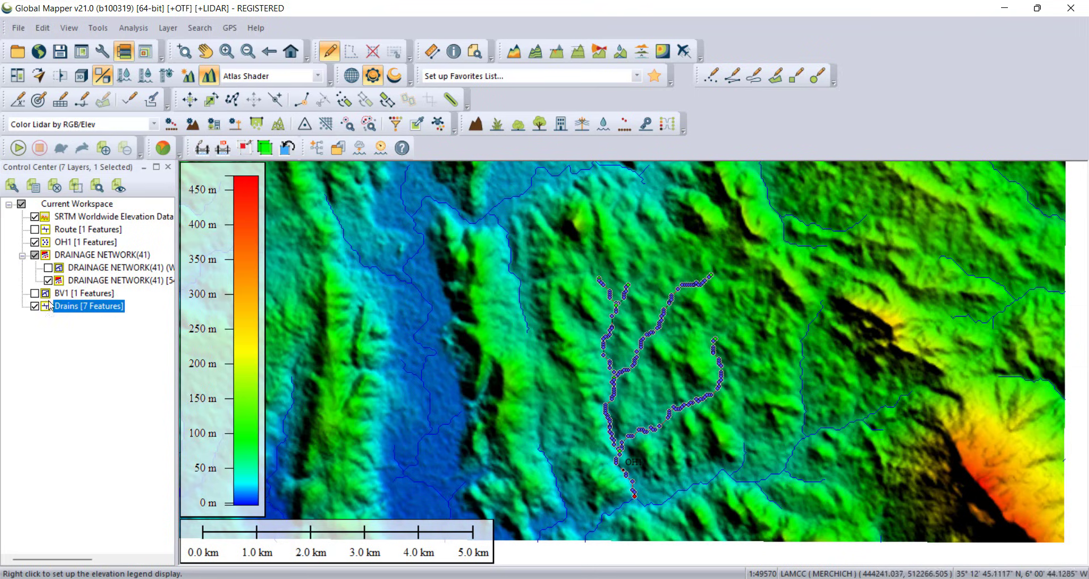
pyautogui.click(35, 294)
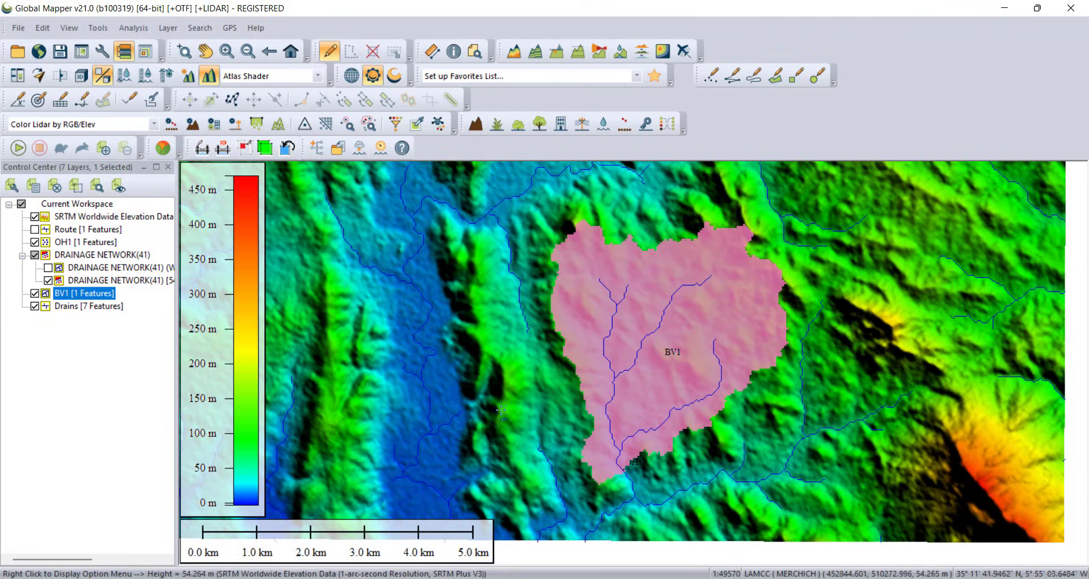
pyautogui.rightClick(82, 313)
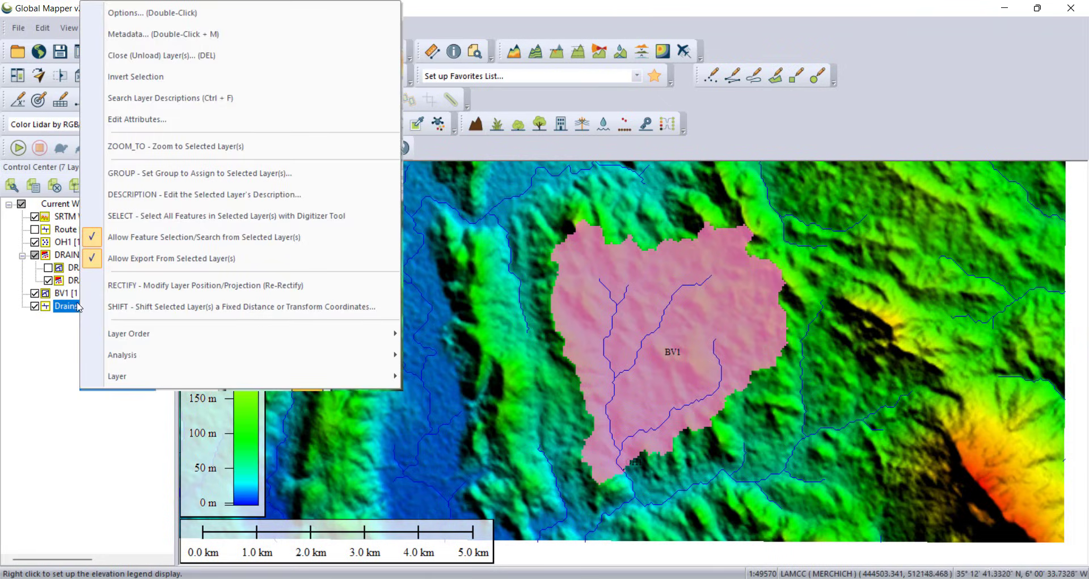
pyautogui.moveTo(238, 385)
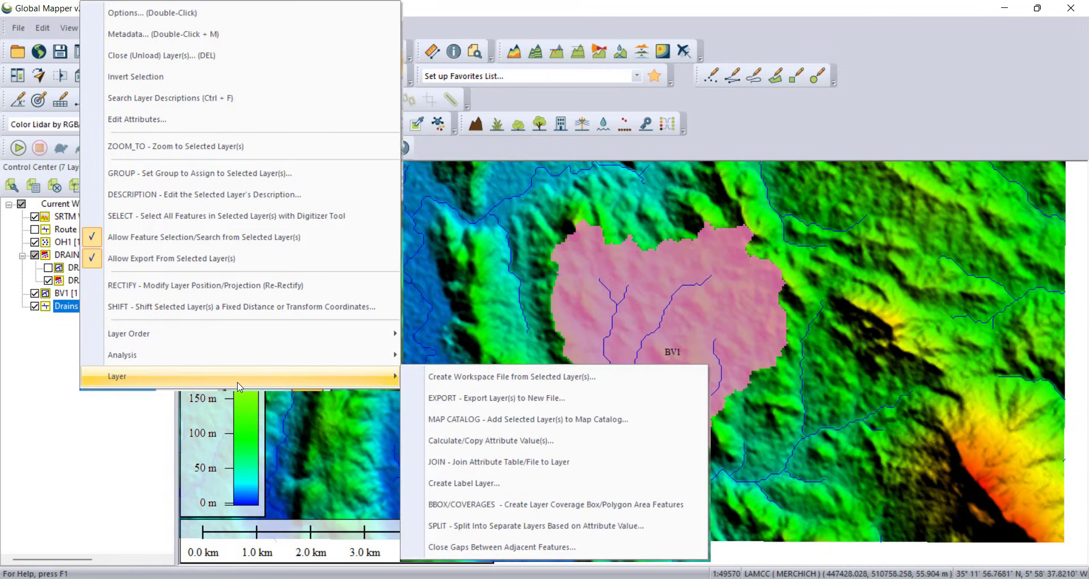
pyautogui.click(553, 403)
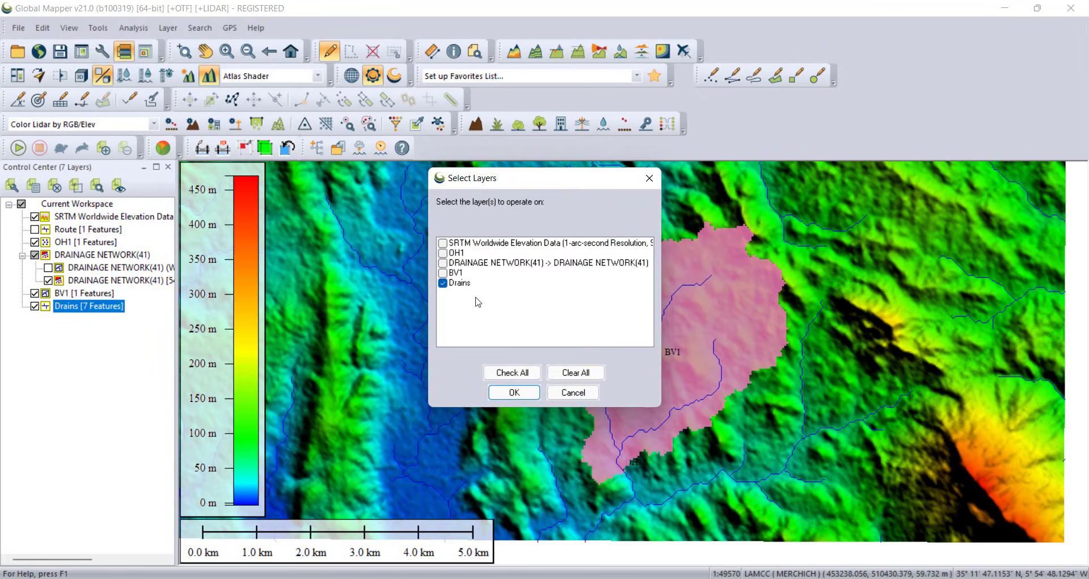
pyautogui.click(445, 275)
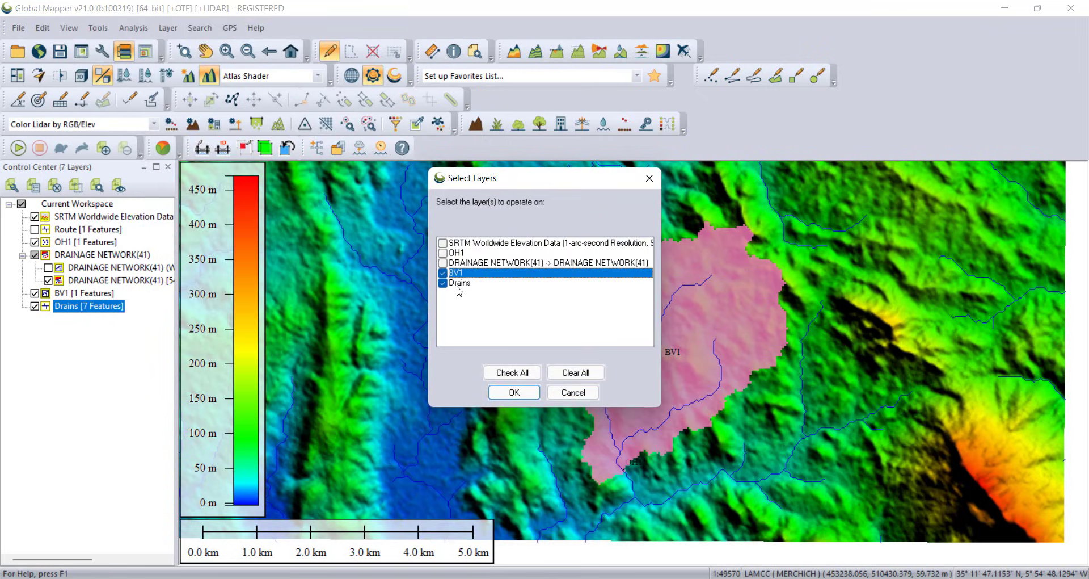
pyautogui.click(514, 391)
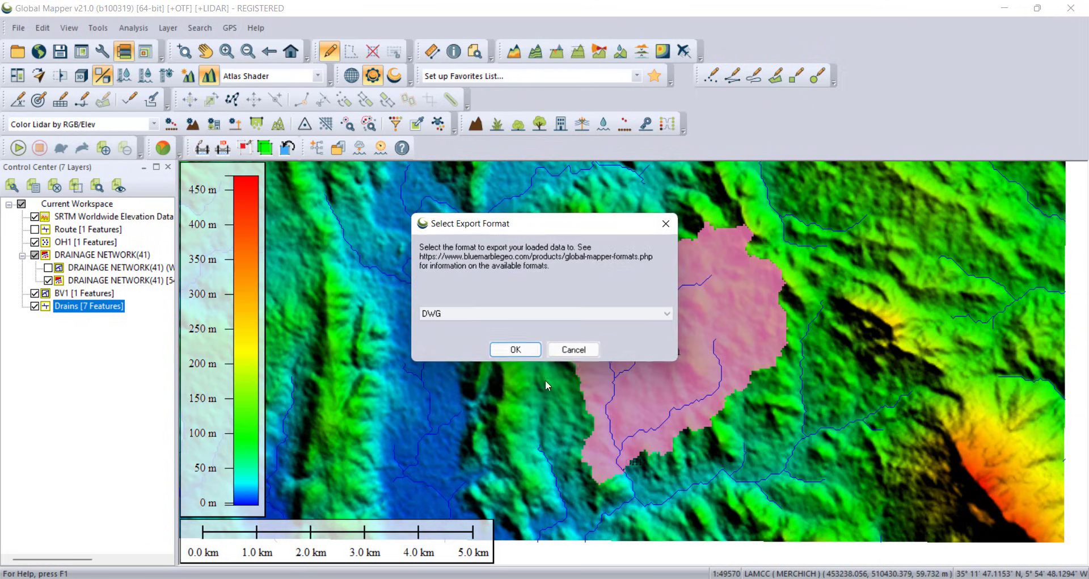
pyautogui.click(517, 349)
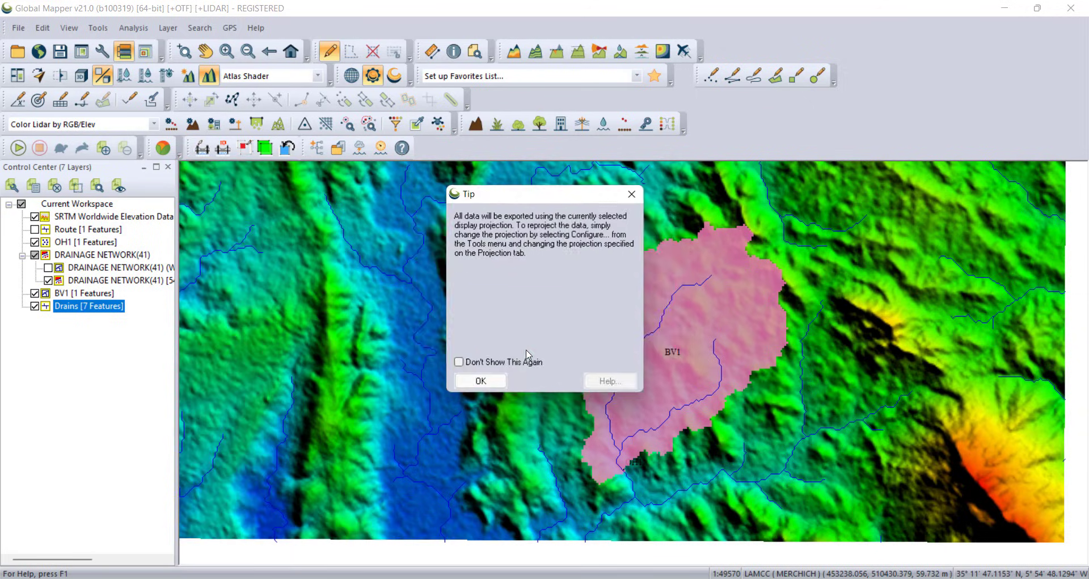
pyautogui.click(491, 383)
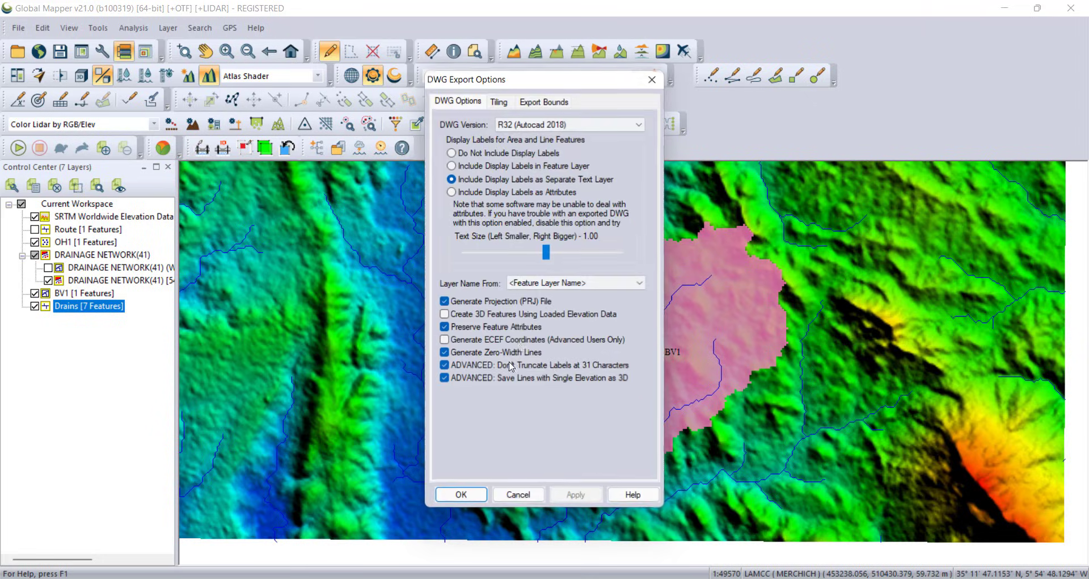
pyautogui.click(460, 495)
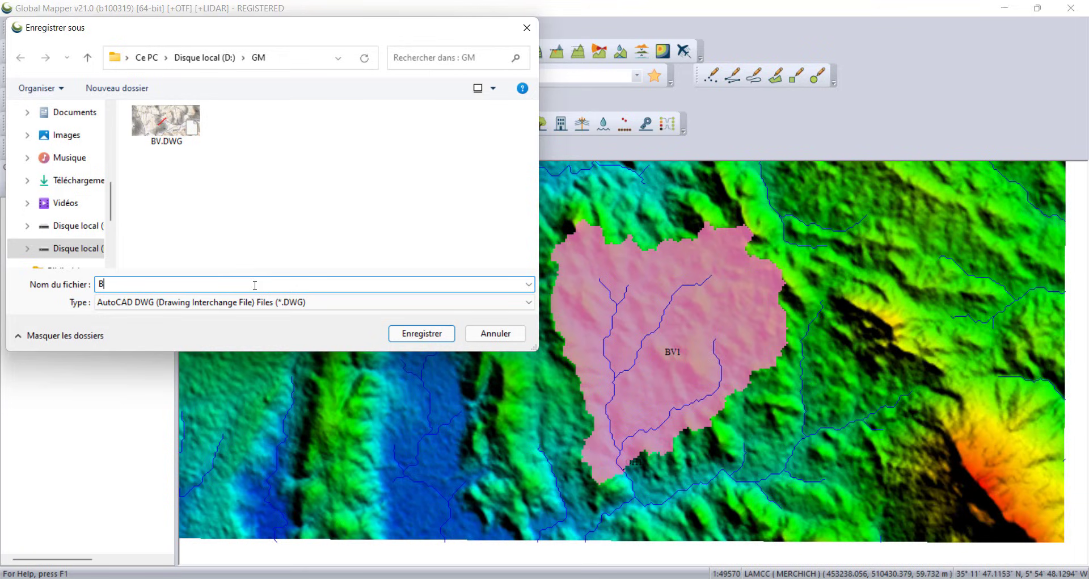
pyautogui.write('BV1')
pyautogui.click(427, 334)
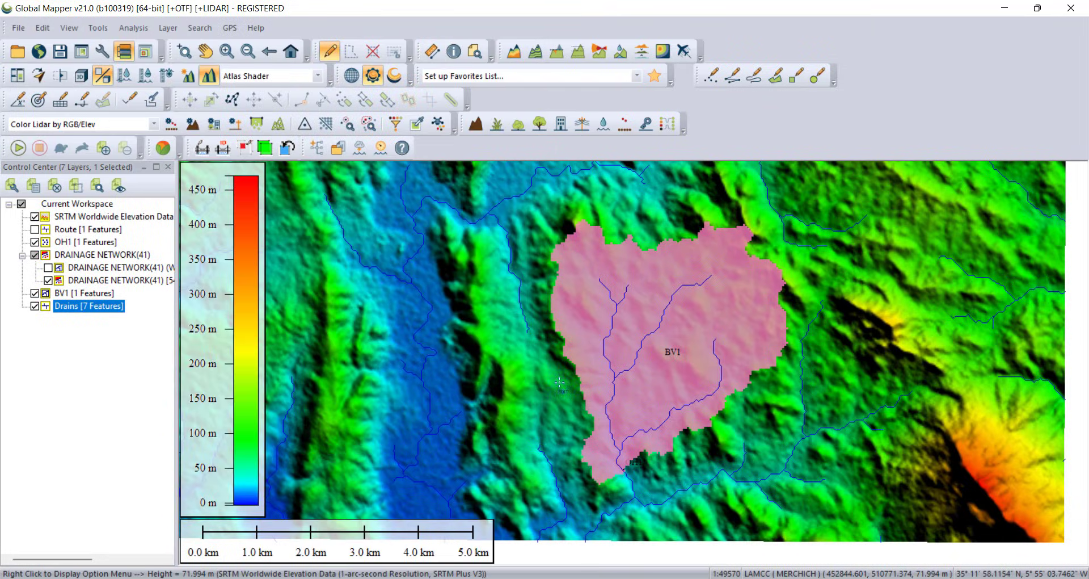
# Step: Switch to Covadis, where the BV drawing is open
pyautogui.click(658, 577)
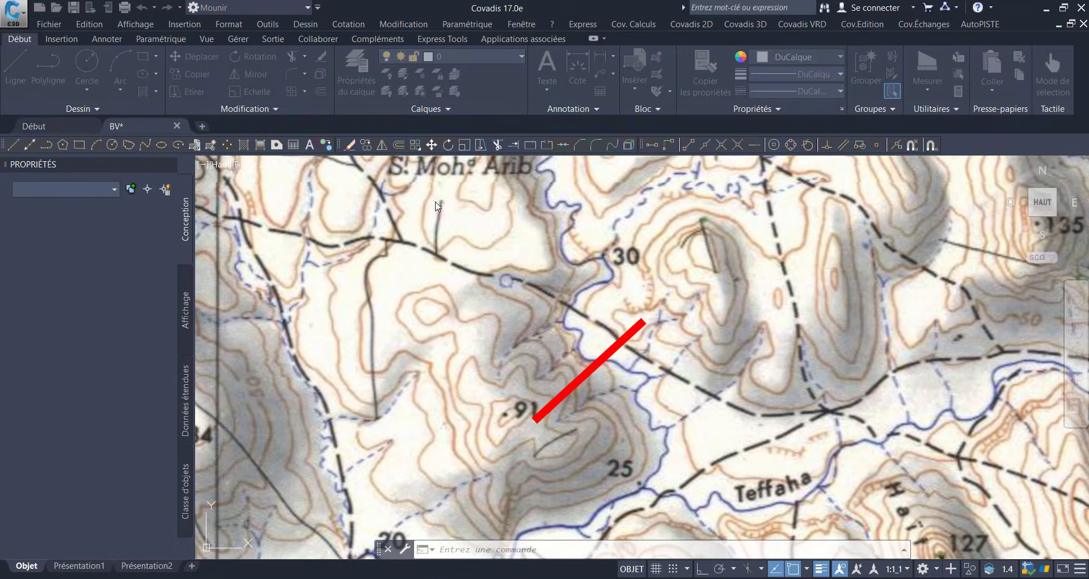
# Step: Open BV1.DWG from the GM folder and explode the watershed block
pyautogui.click(443, 194)
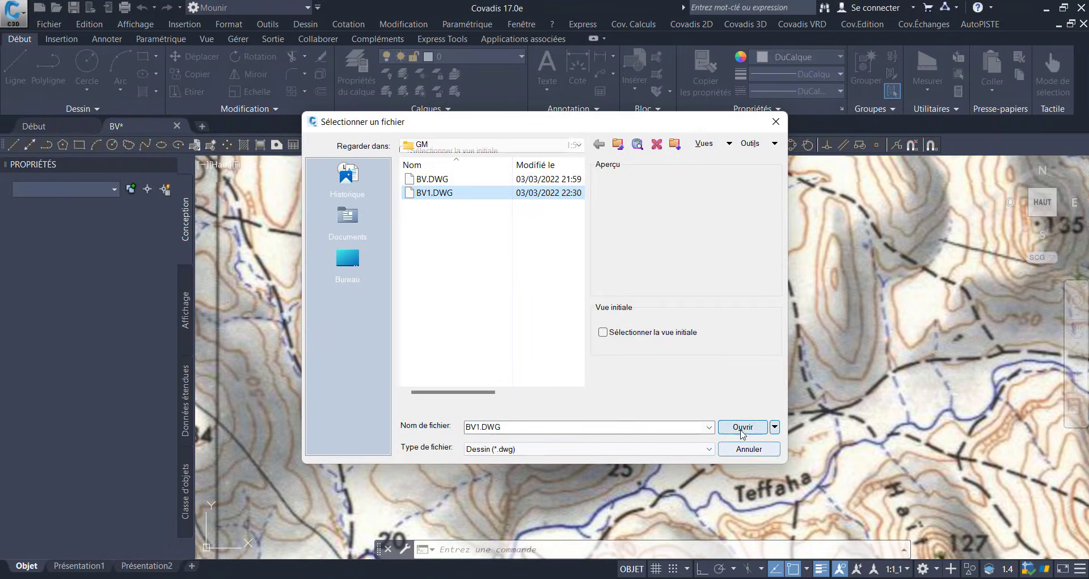
pyautogui.click(742, 427)
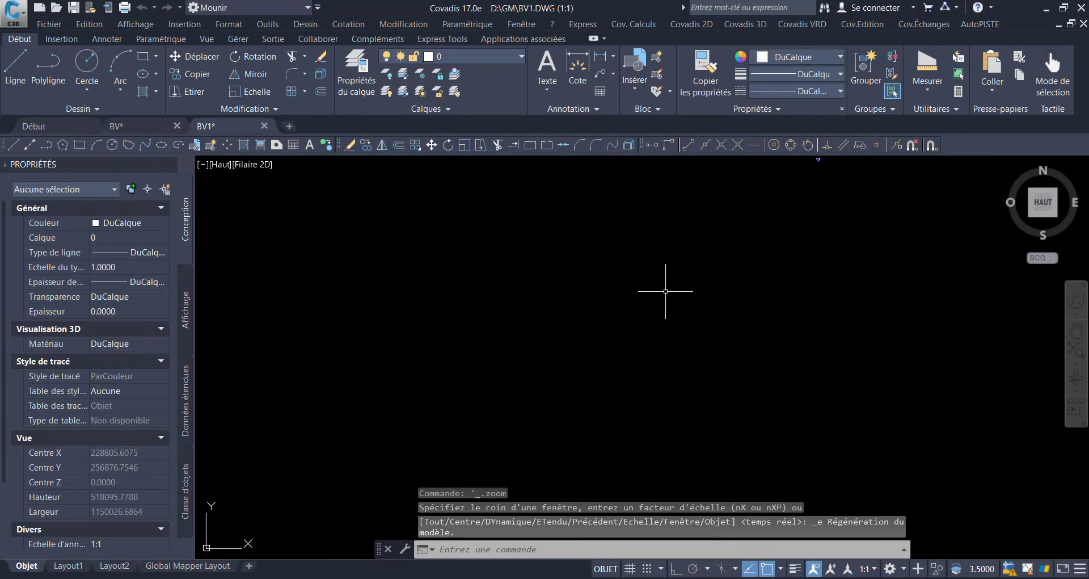
pyautogui.moveTo(717, 269); pyautogui.dragTo(607, 414)
pyautogui.scroll(4, 709, 299)
pyautogui.scroll(7, 723, 303)
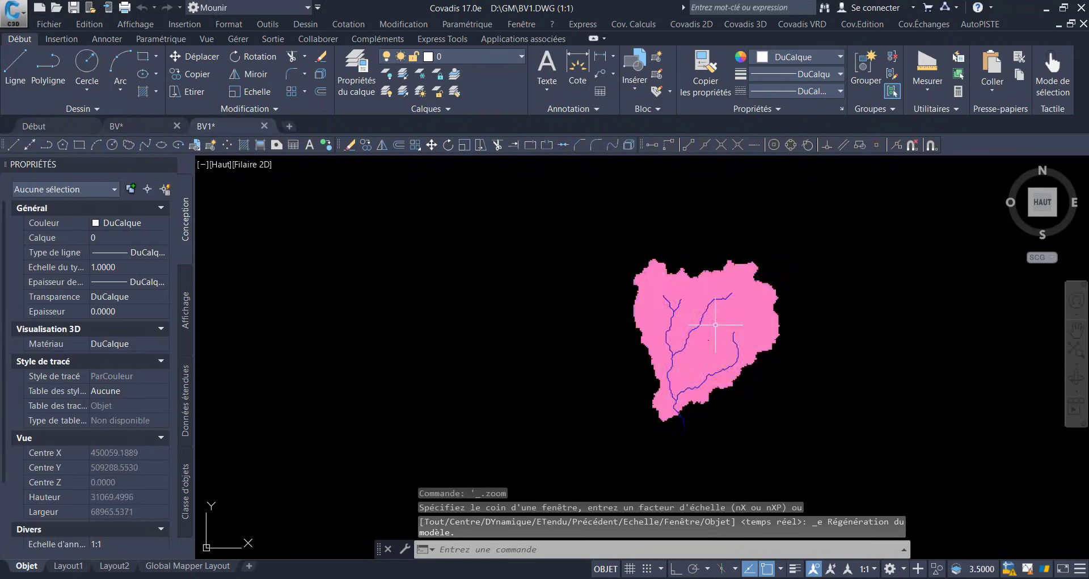
pyautogui.scroll(2, 820, 378)
pyautogui.moveTo(817, 368); pyautogui.dragTo(697, 387)
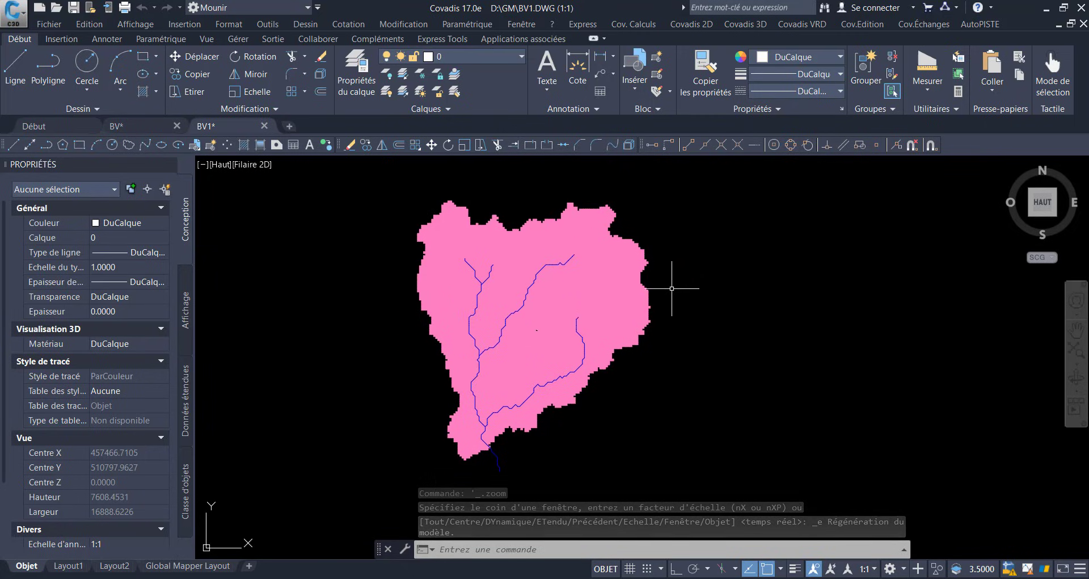
pyautogui.click(652, 264)
pyautogui.click(639, 250)
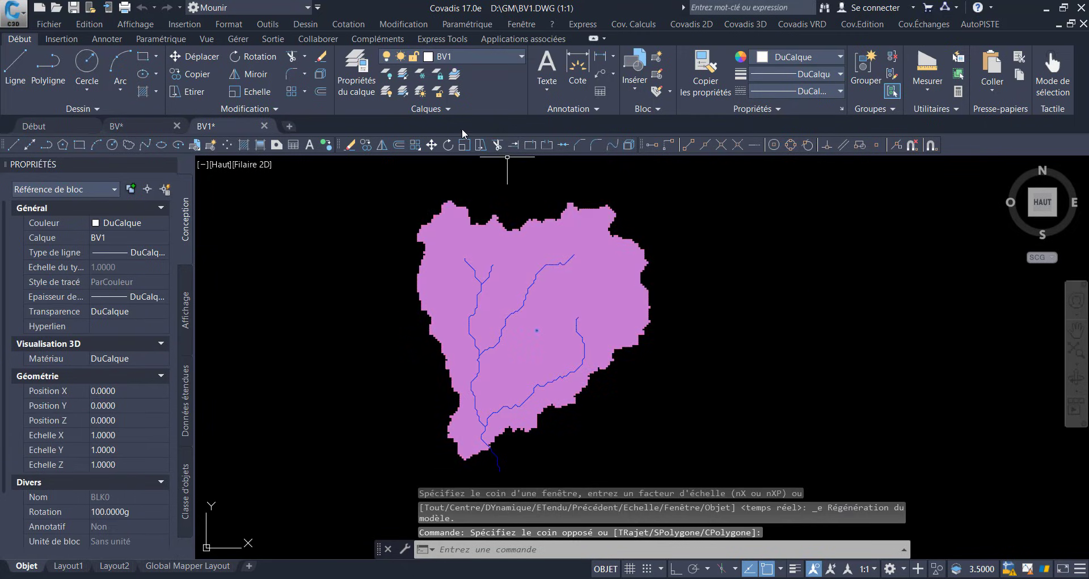
pyautogui.click(320, 74)
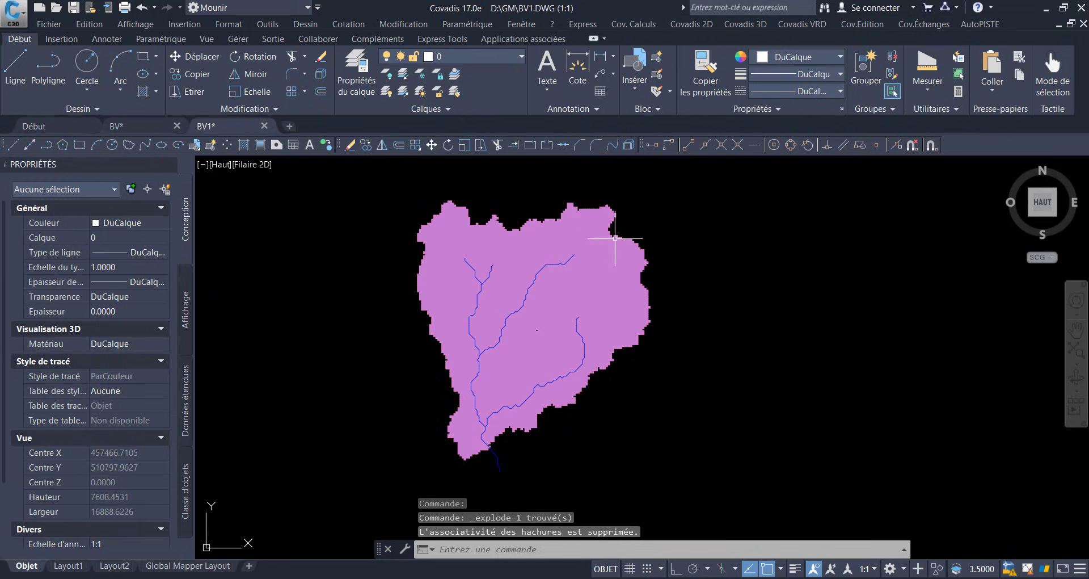
# Step: Generate a boundary polyline from the watershed hatch, then delete the hatch
pyautogui.click(697, 280)
pyautogui.click(635, 233)
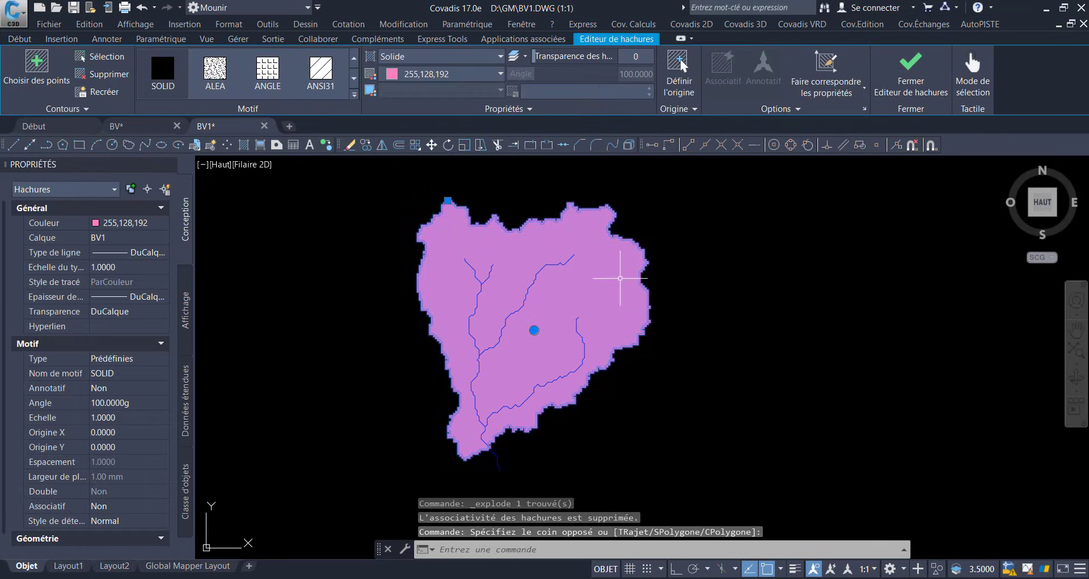
pyautogui.rightClick(614, 264)
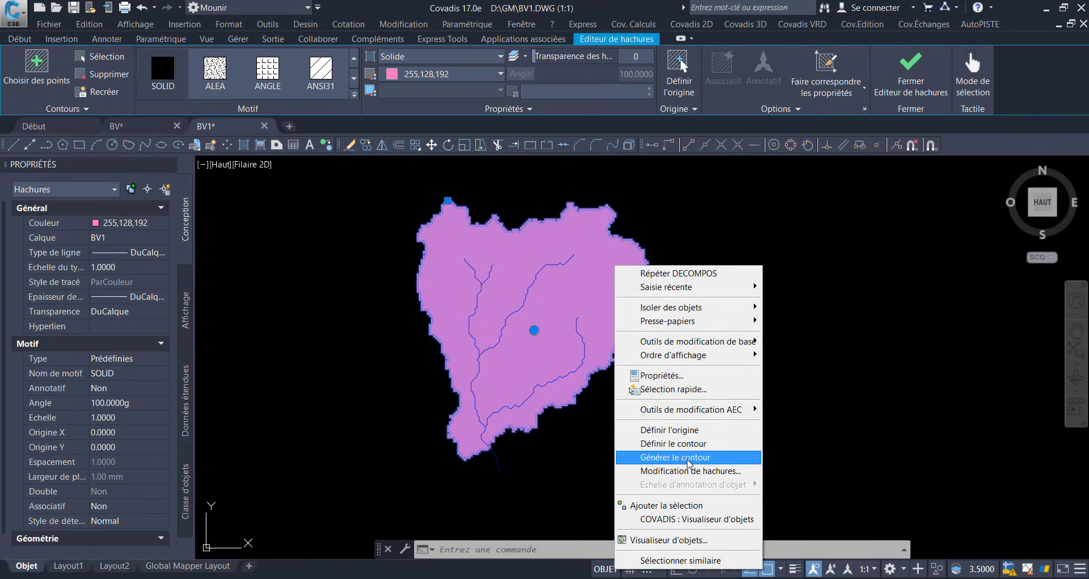
pyautogui.click(689, 463)
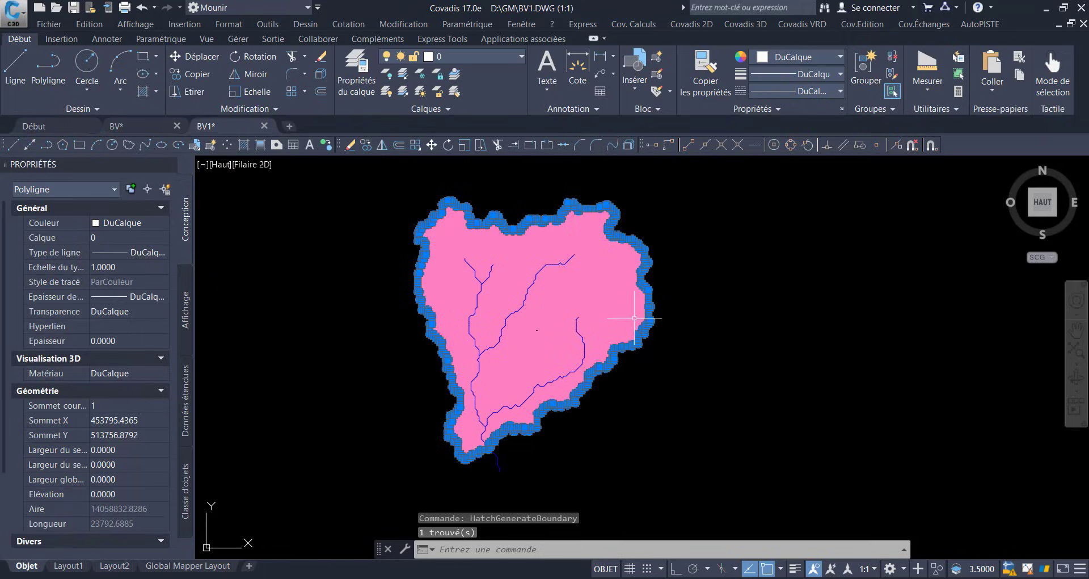
pyautogui.press('Escape')
pyautogui.click(623, 289)
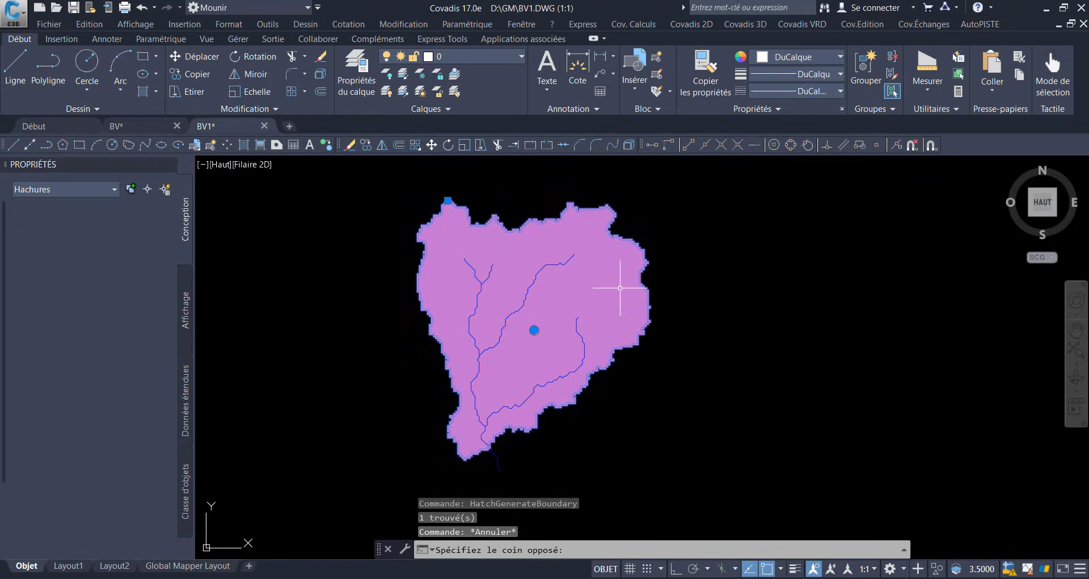
pyautogui.press('Delete')
# Step: Explode the block on the Drains layer
pyautogui.scroll(8, 495, 477)
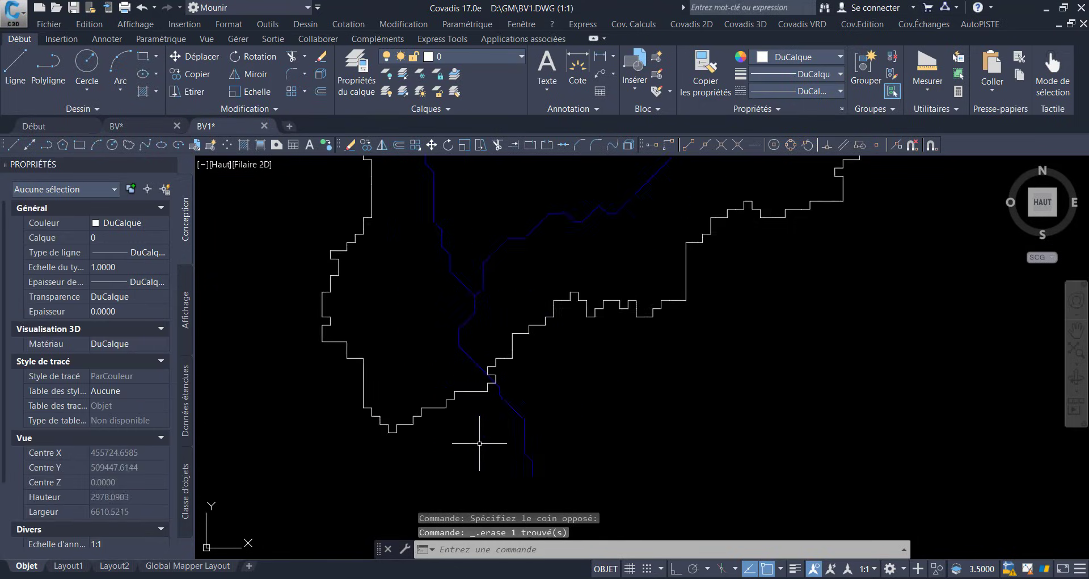
pyautogui.click(502, 398)
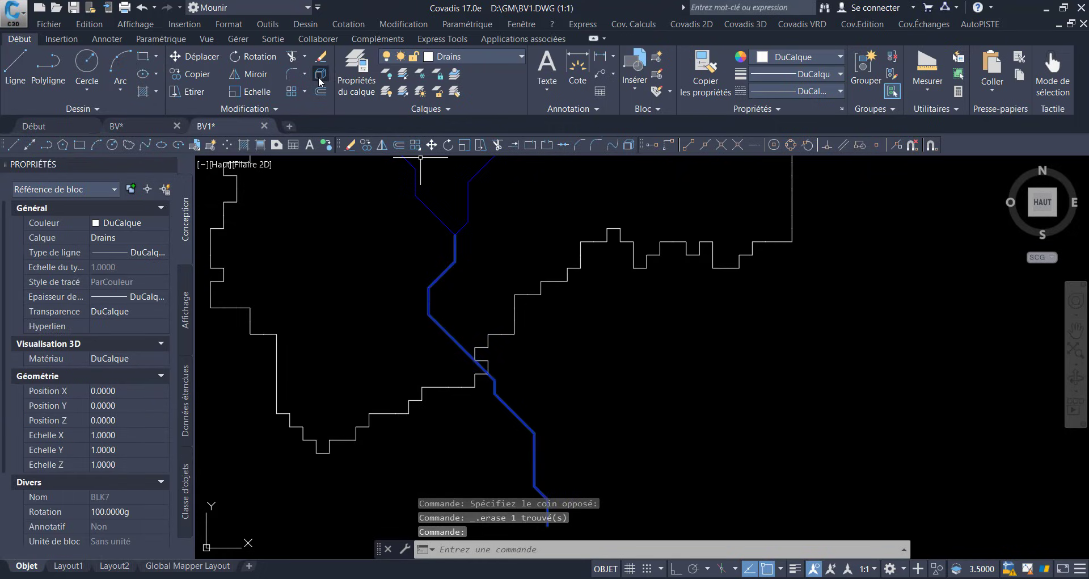
pyautogui.click(321, 81)
# Step: Try to trim the stream line at the watershed boundary near the outlet
pyautogui.scroll(6, 478, 315)
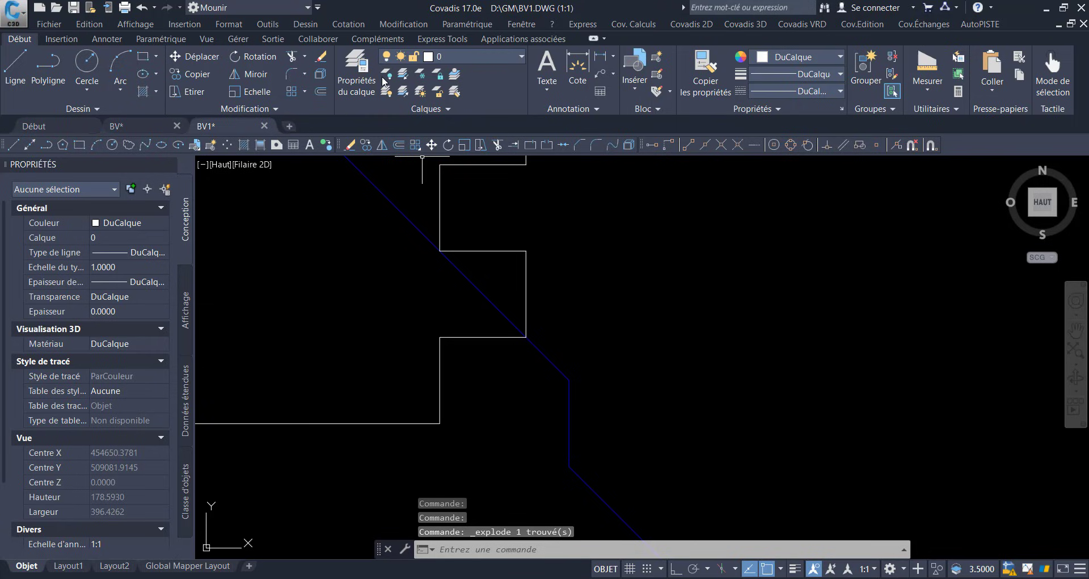
pyautogui.click(291, 57)
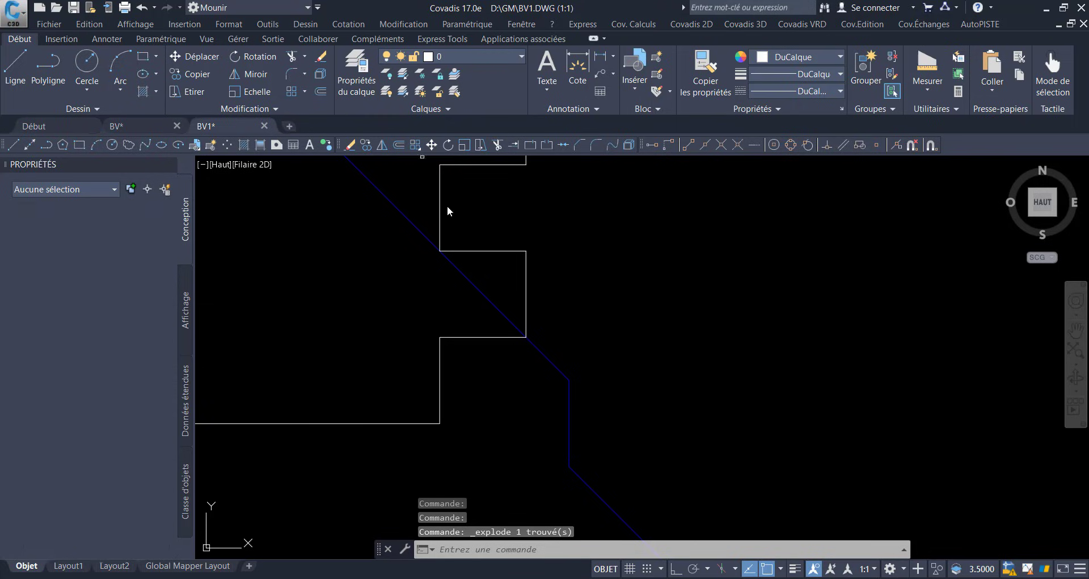
pyautogui.click(500, 336)
pyautogui.press('Return')
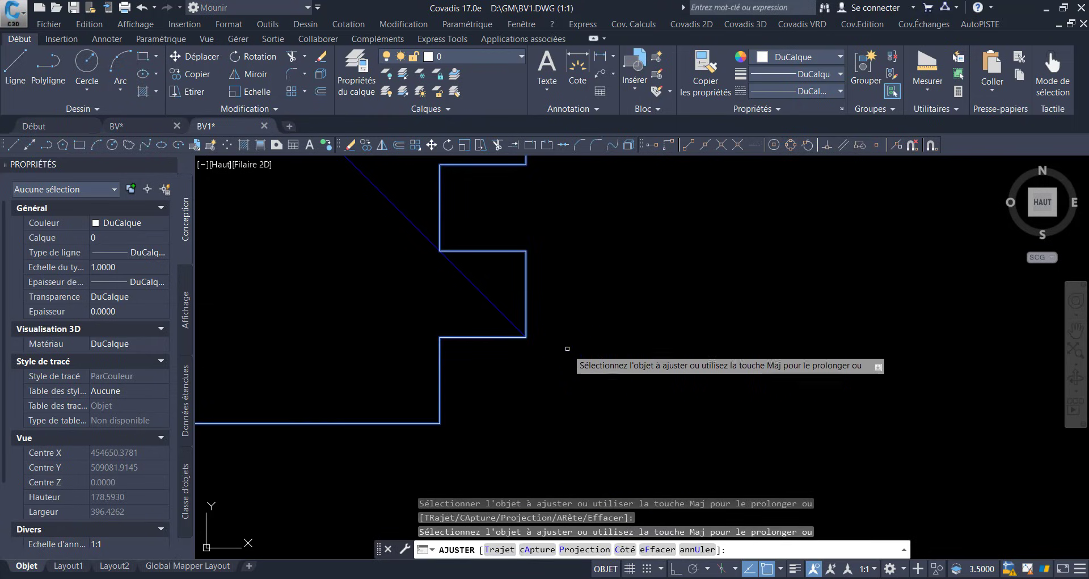
pyautogui.rightClick(605, 342)
pyautogui.click(619, 343)
# Step: Set the watershed boundary polyline's colour to red
pyautogui.scroll(-10, 726, 403)
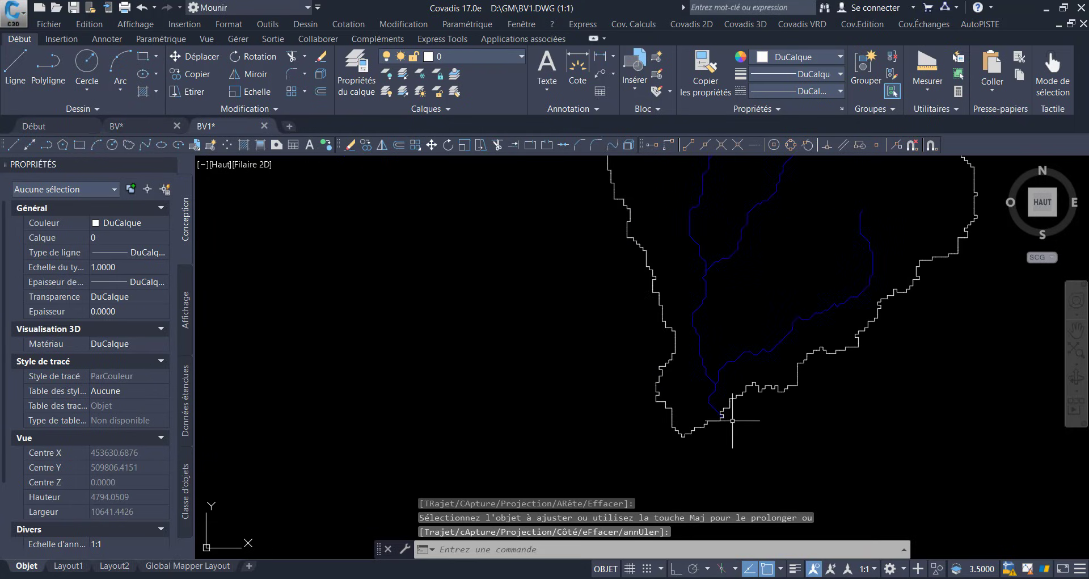
pyautogui.scroll(-2, 733, 420)
pyautogui.moveTo(794, 421); pyautogui.dragTo(678, 463)
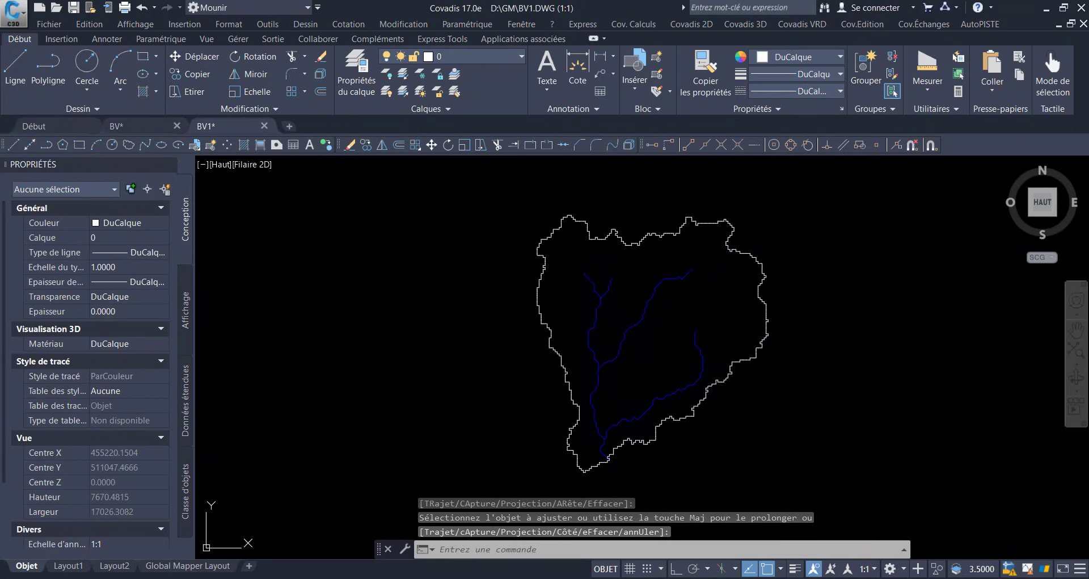
pyautogui.click(558, 283)
pyautogui.click(505, 250)
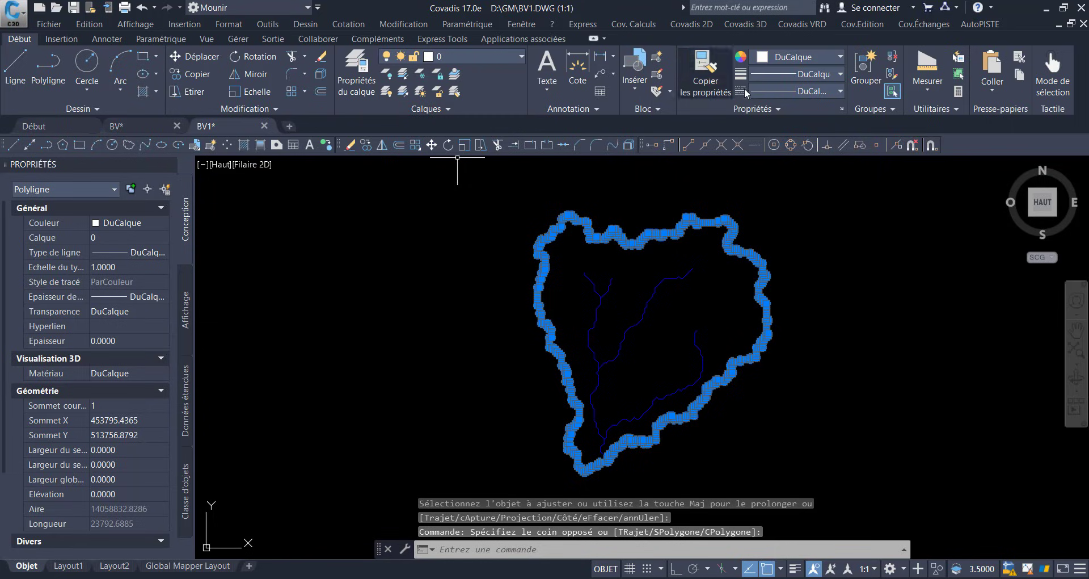
pyautogui.click(770, 59)
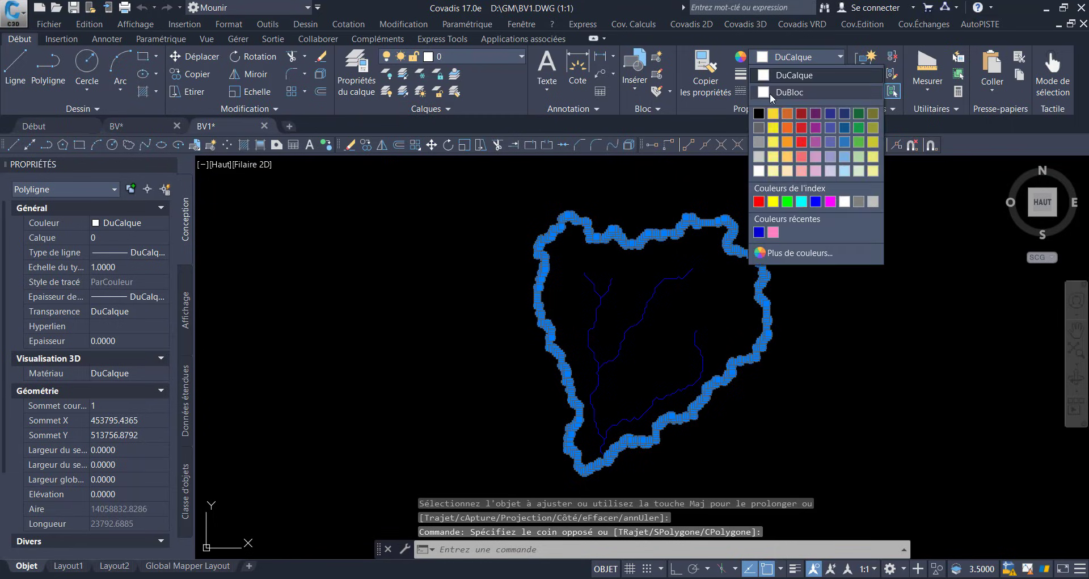
pyautogui.click(759, 201)
pyautogui.press('Escape')
pyautogui.press('Escape')
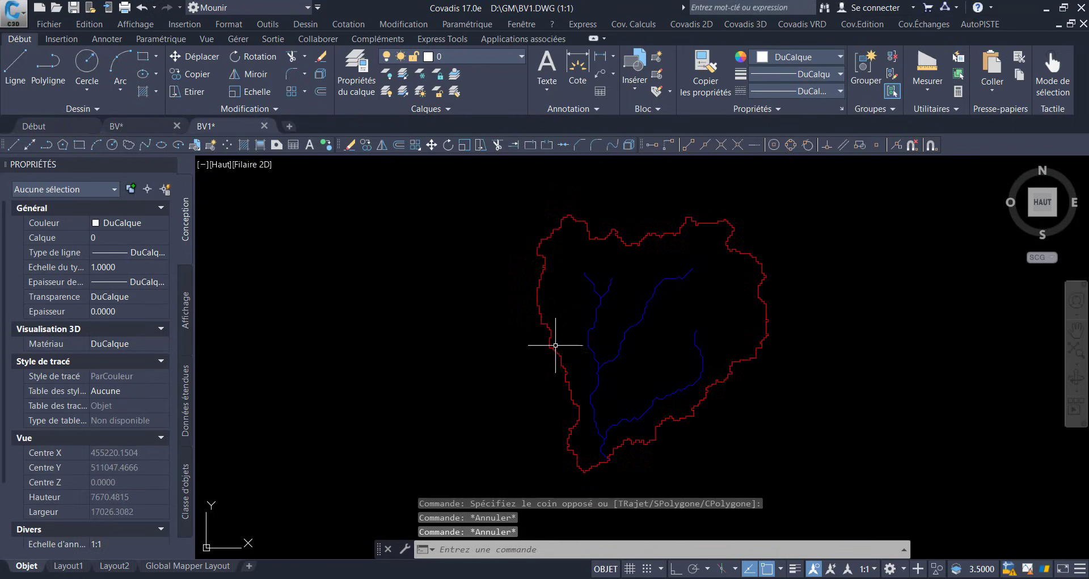
pyautogui.click(543, 319)
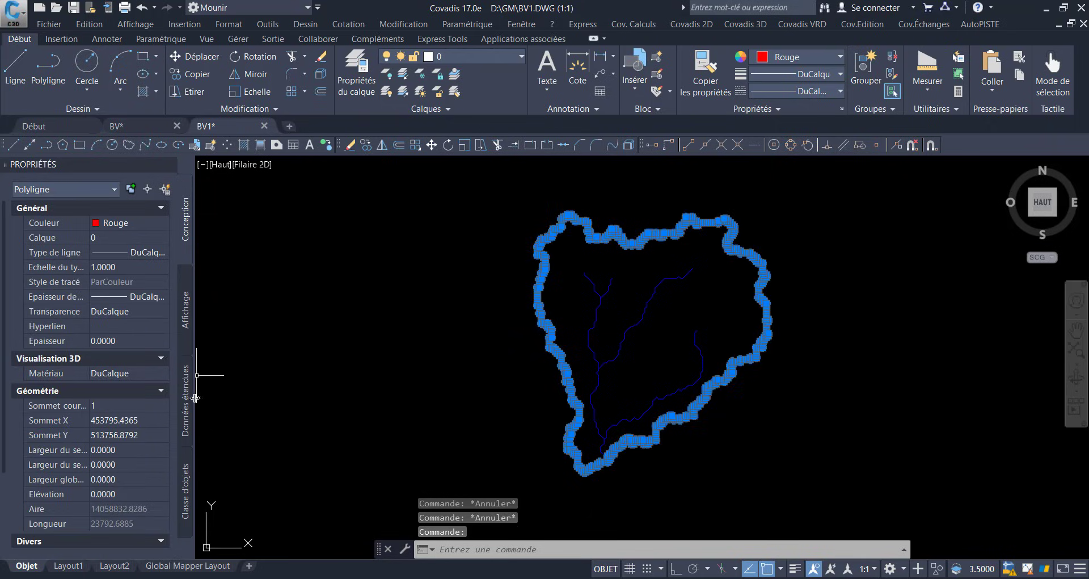
pyautogui.click(118, 479)
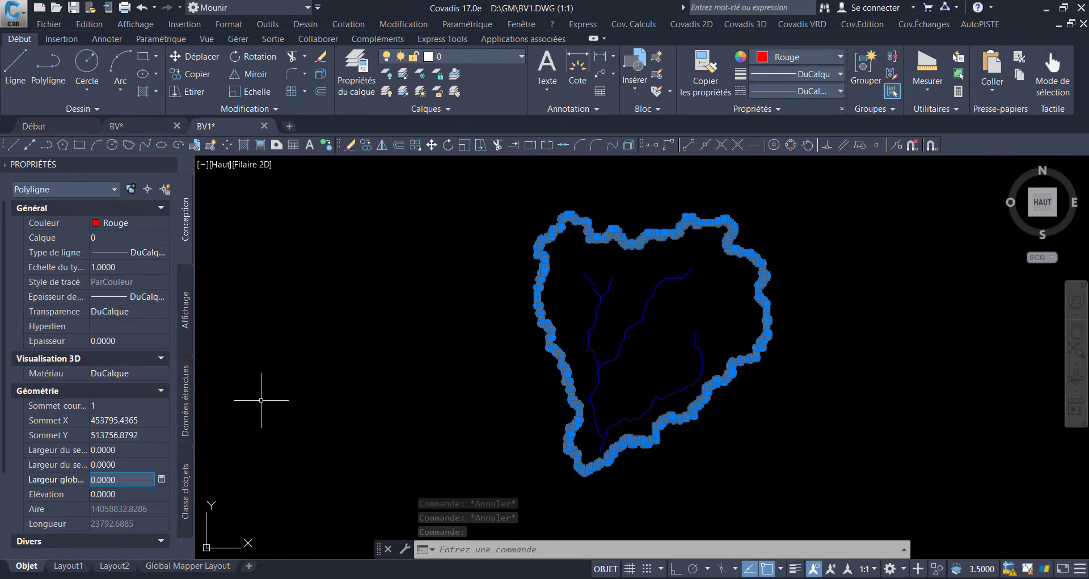
pyautogui.write('5')
pyautogui.press('Escape')
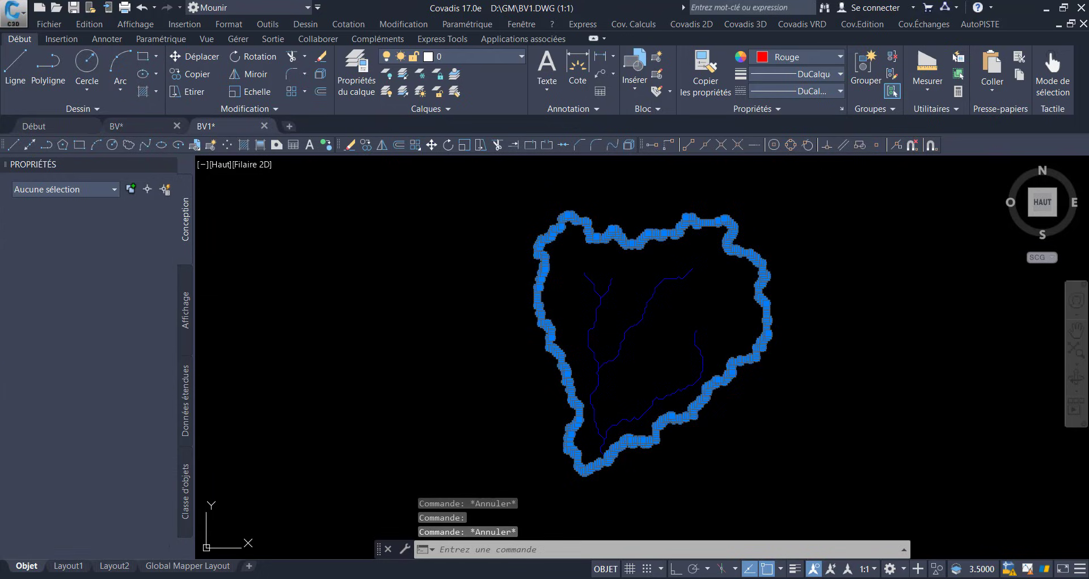
# Step: Set the watershed boundary polyline's global width to 10
pyautogui.click(567, 320)
pyautogui.click(533, 322)
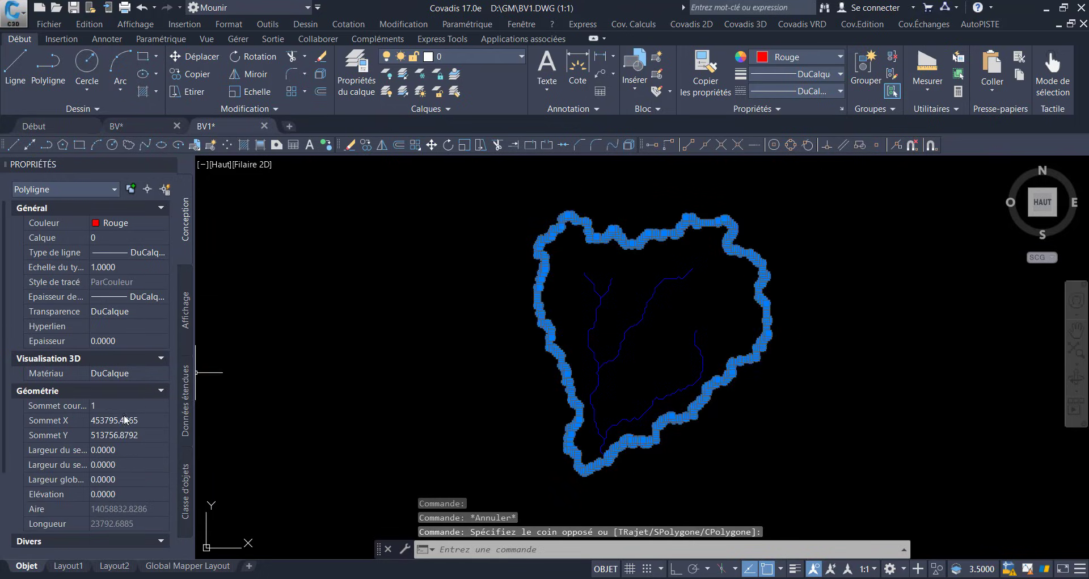
pyautogui.click(122, 480)
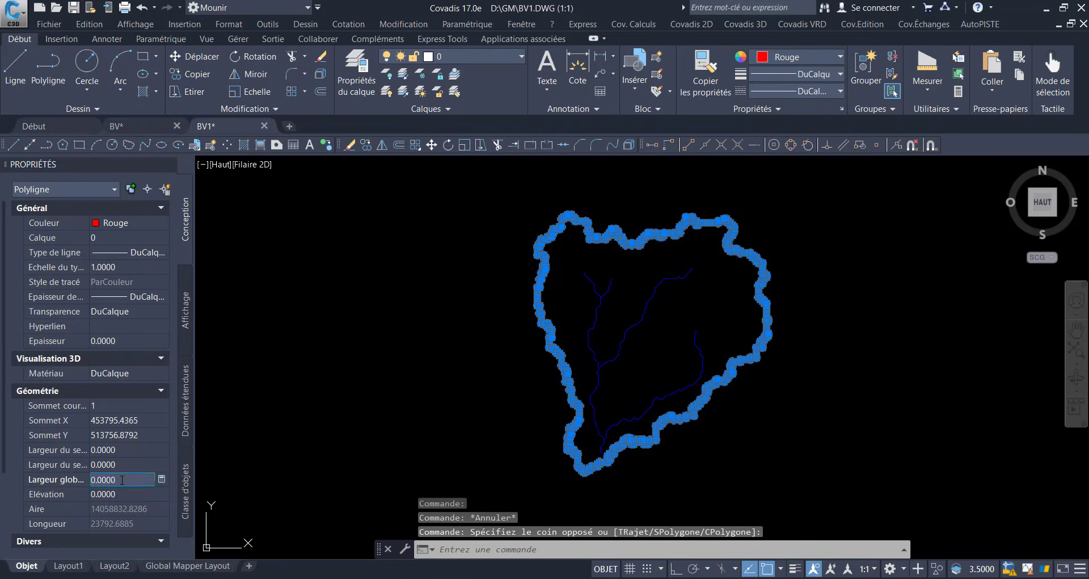
pyautogui.write('10')
pyautogui.press('Tab')
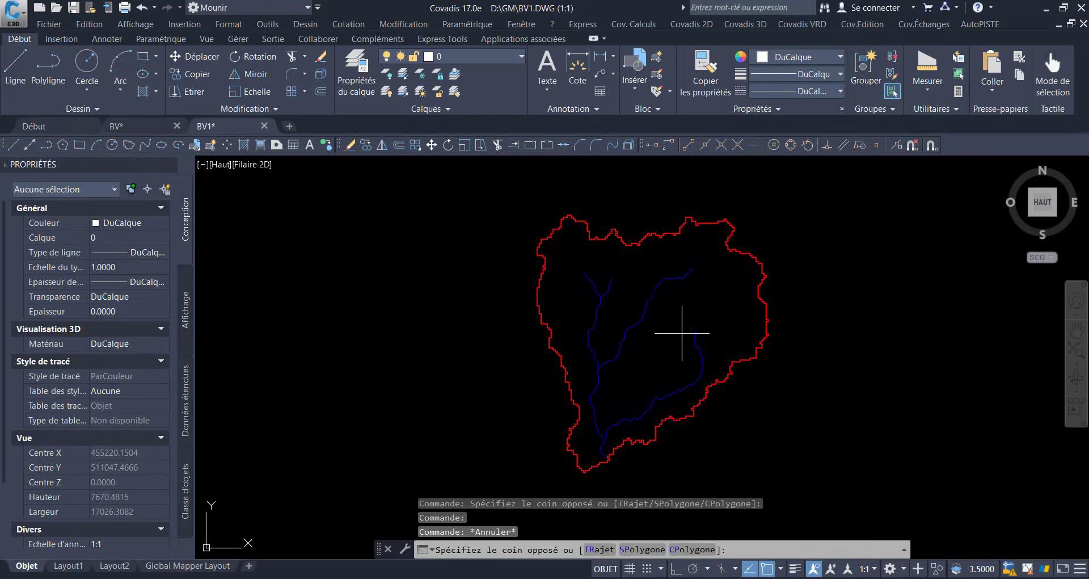
# Step: Select the watershed boundary and streams and copy them
pyautogui.press('Escape')
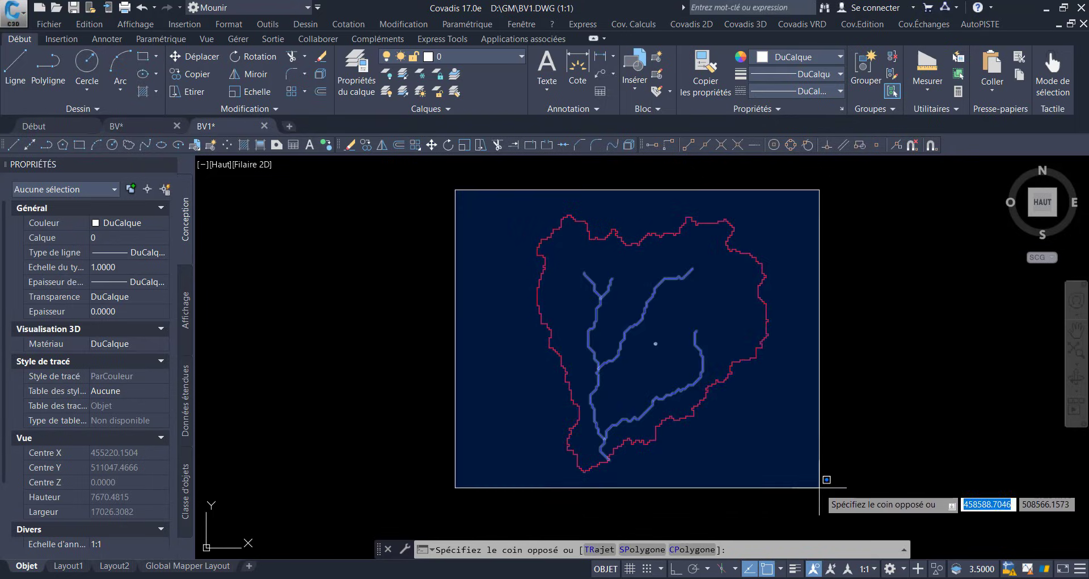
pyautogui.click(820, 488)
pyautogui.click(105, 27)
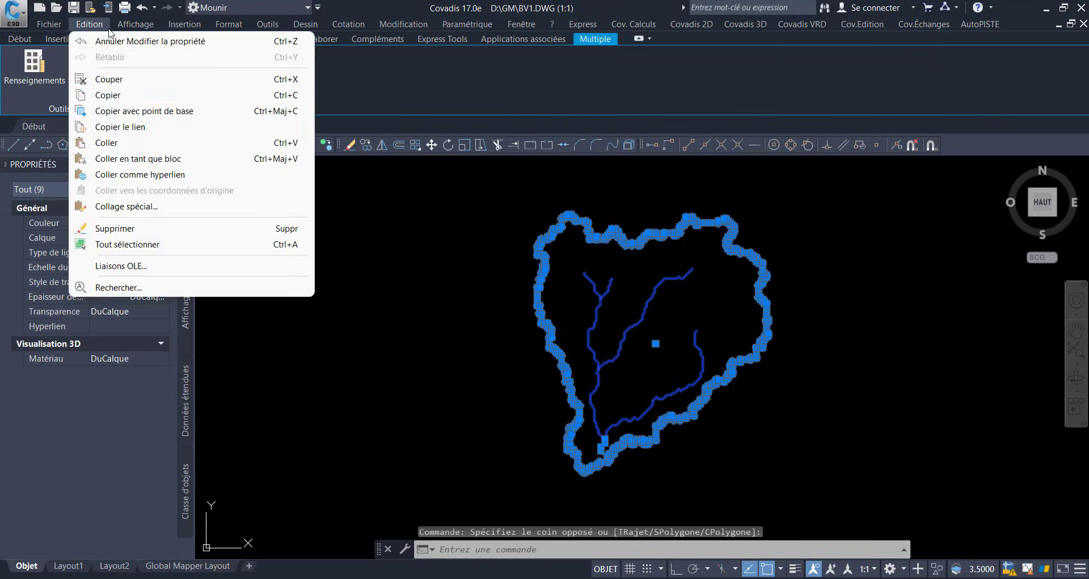
pyautogui.click(132, 97)
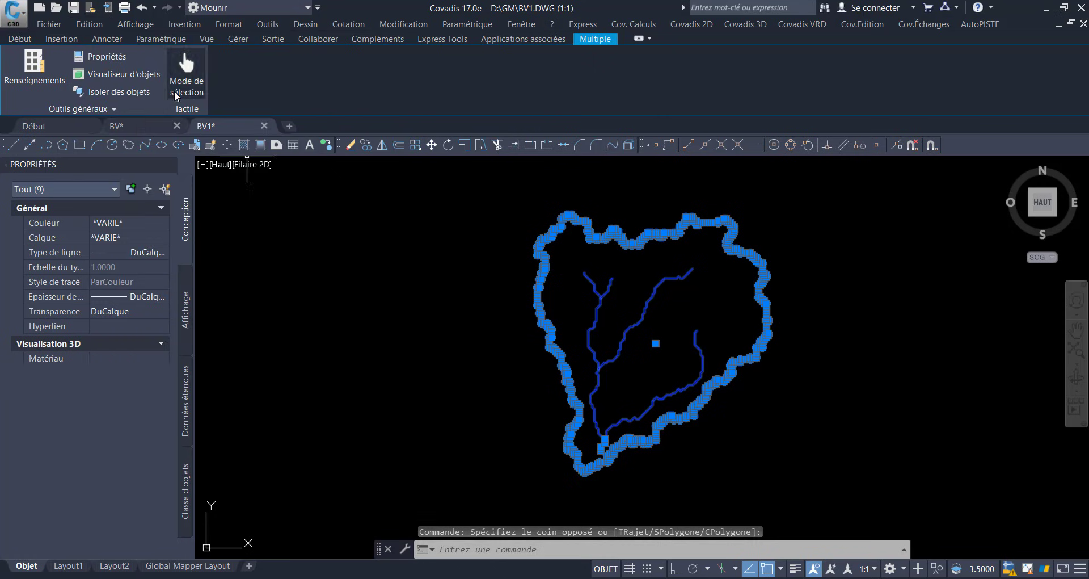
# Step: Paste the copied boundary and streams into the BV drawing at their original coordinates
pyautogui.click(152, 127)
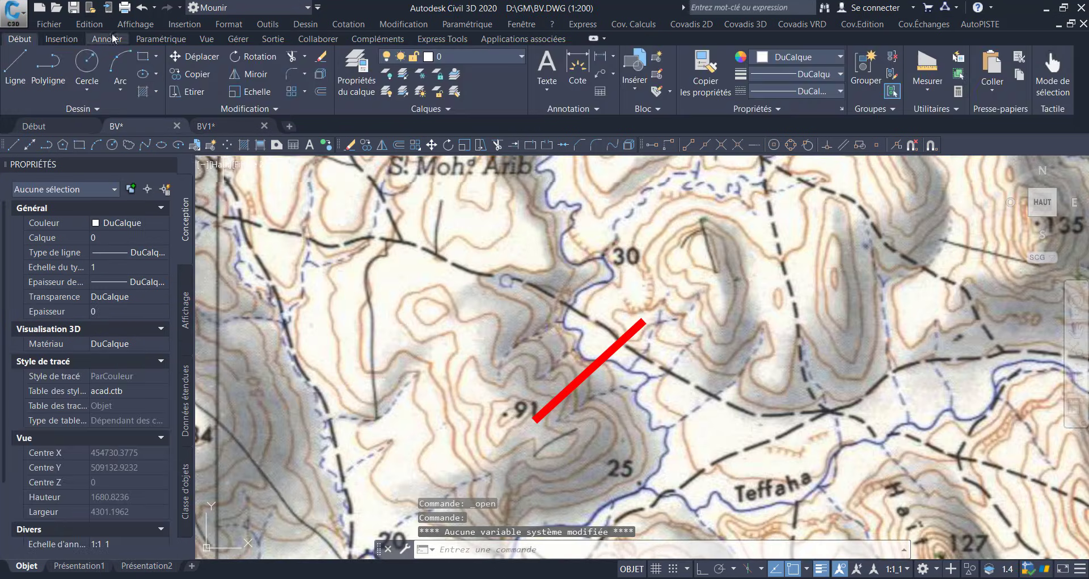
pyautogui.click(87, 24)
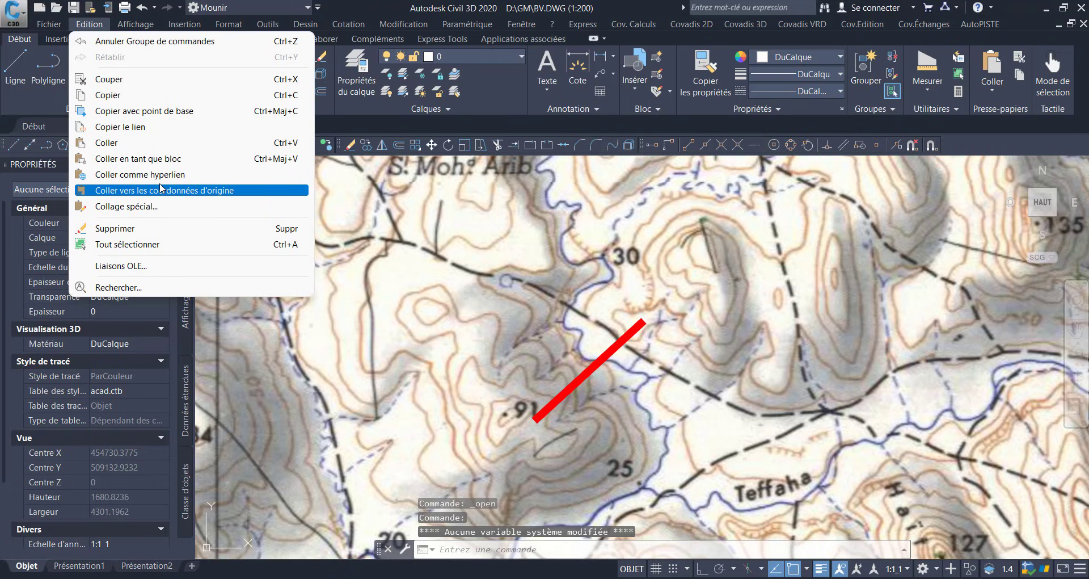
pyautogui.click(167, 191)
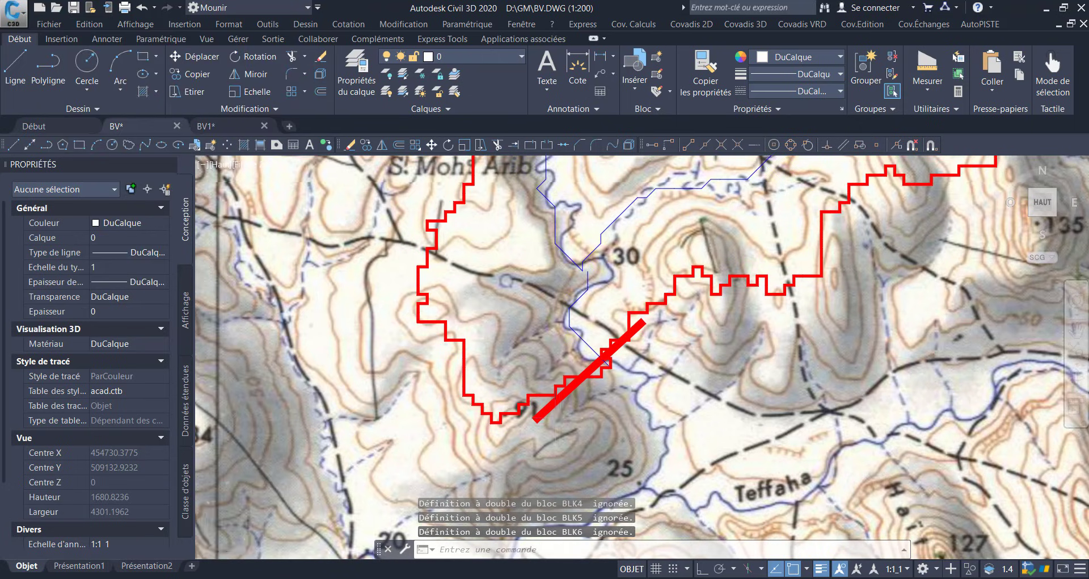
pyautogui.scroll(-2, 613, 394)
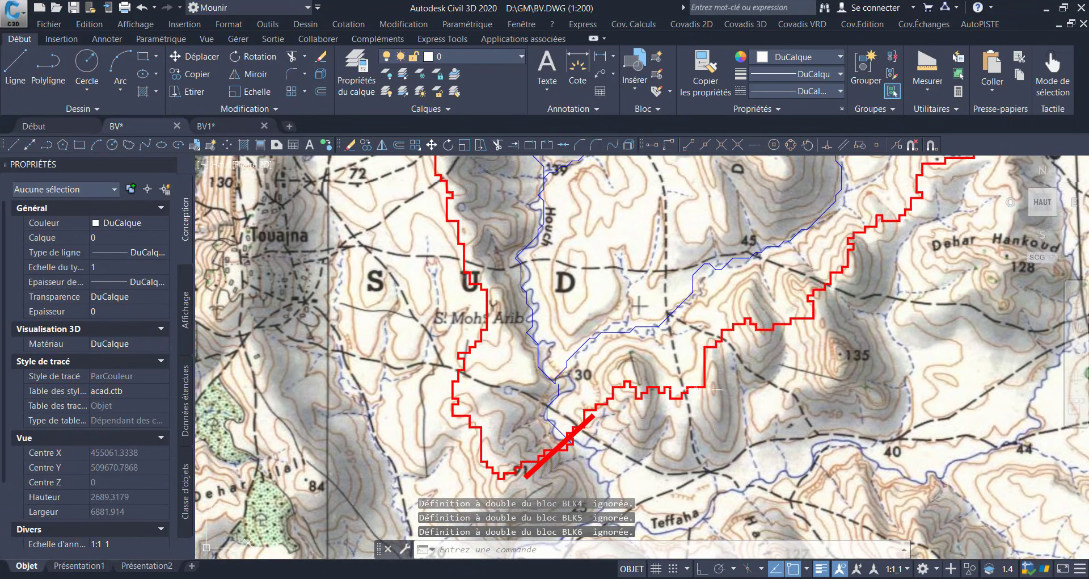
pyautogui.scroll(2, 759, 336)
pyautogui.scroll(-2, 774, 336)
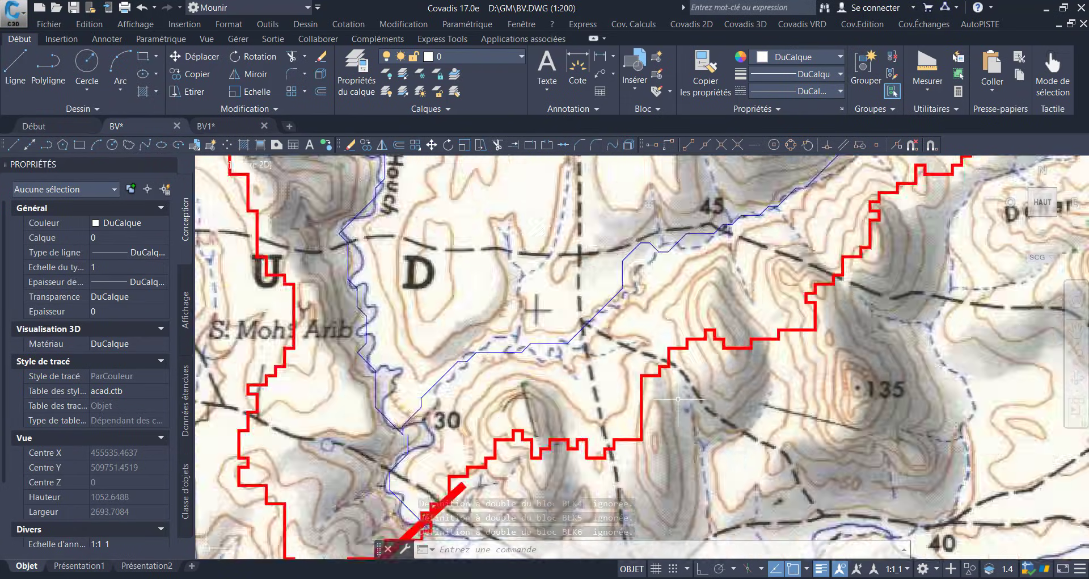
pyautogui.scroll(2, 774, 337)
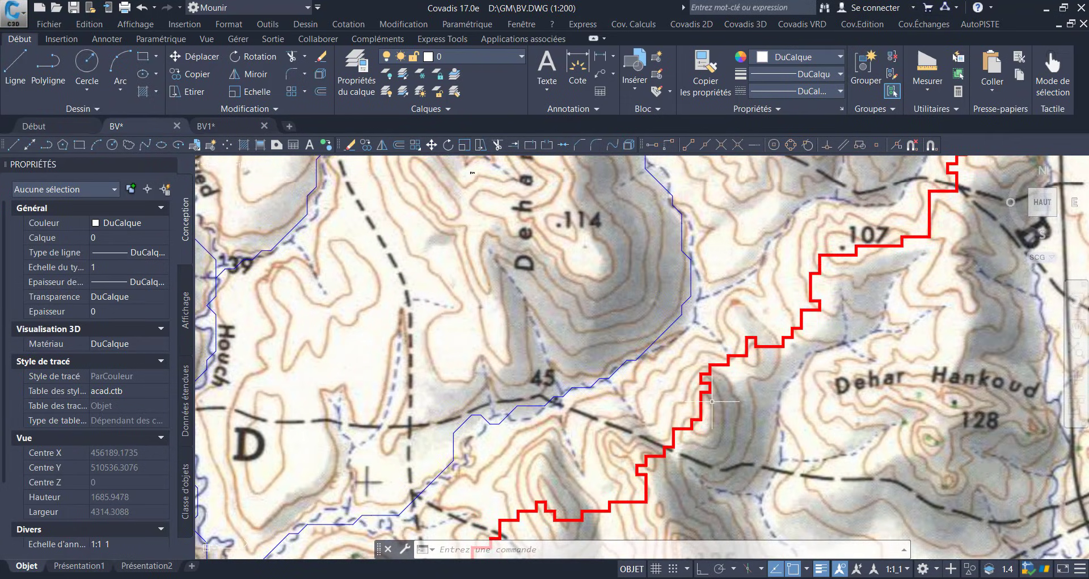